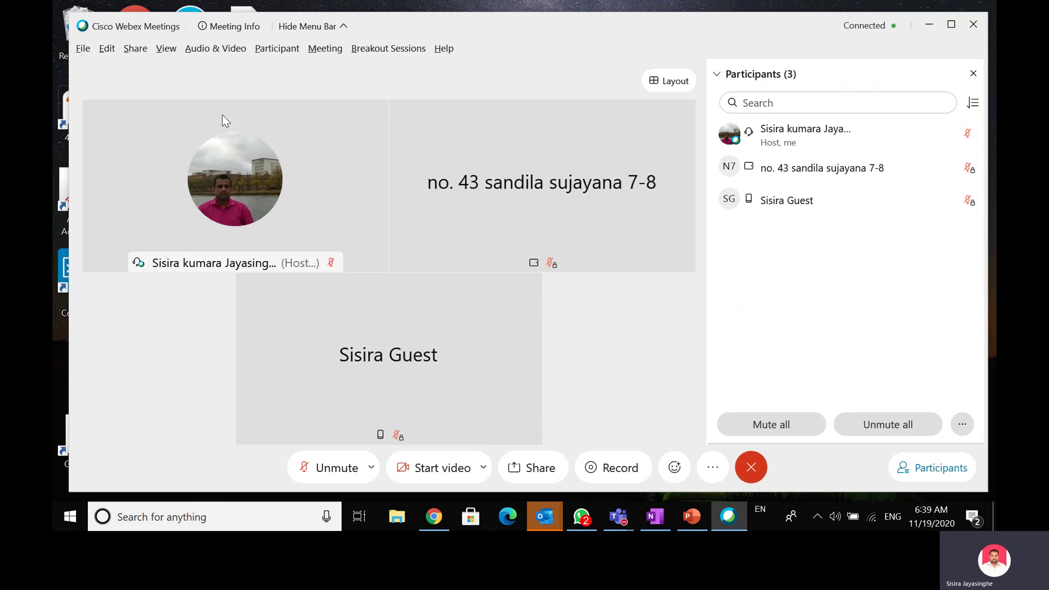
click(326, 51)
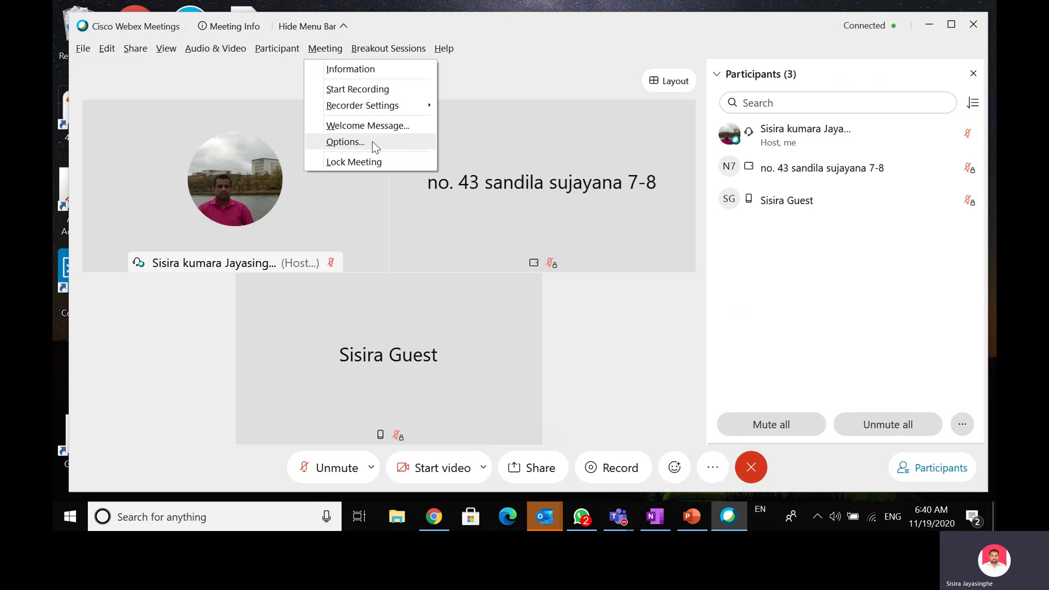
click(277, 48)
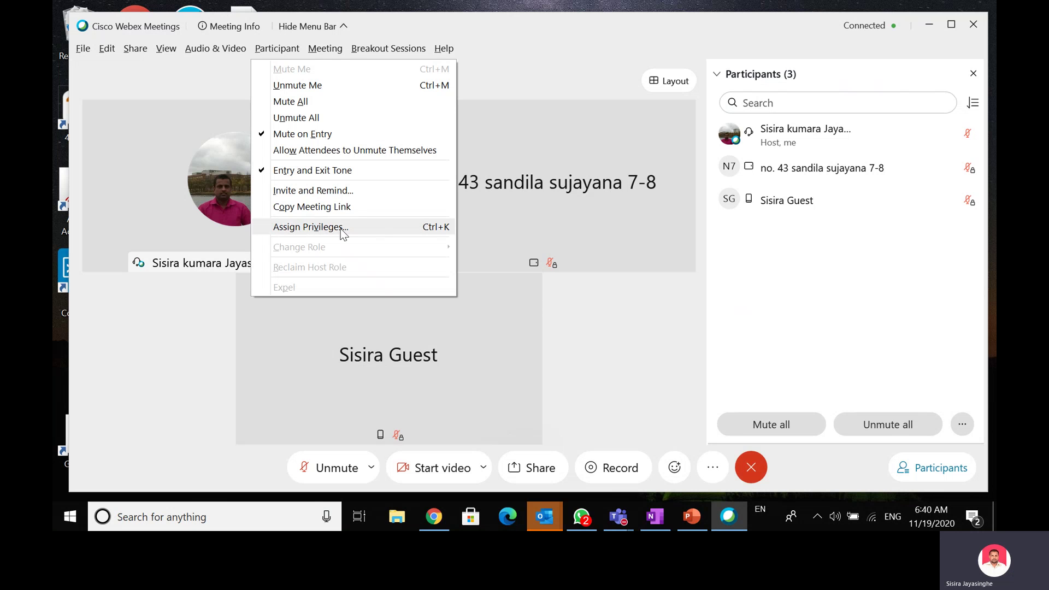
click(592, 62)
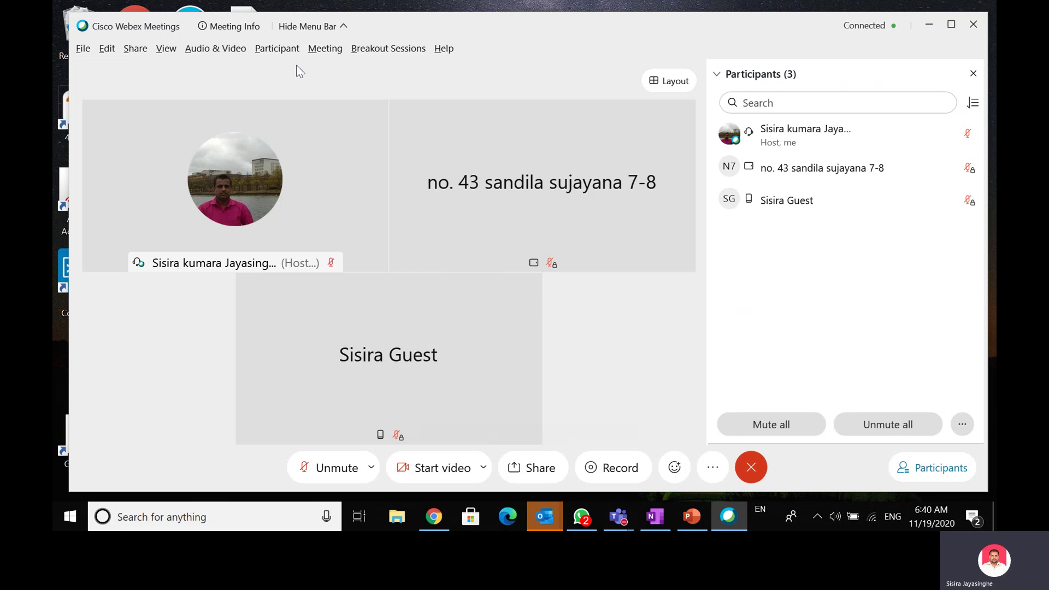
In the meeting options, disallow participants from turning on video, enable Chat, disable Reactions and apply the changes
click(326, 48)
click(355, 140)
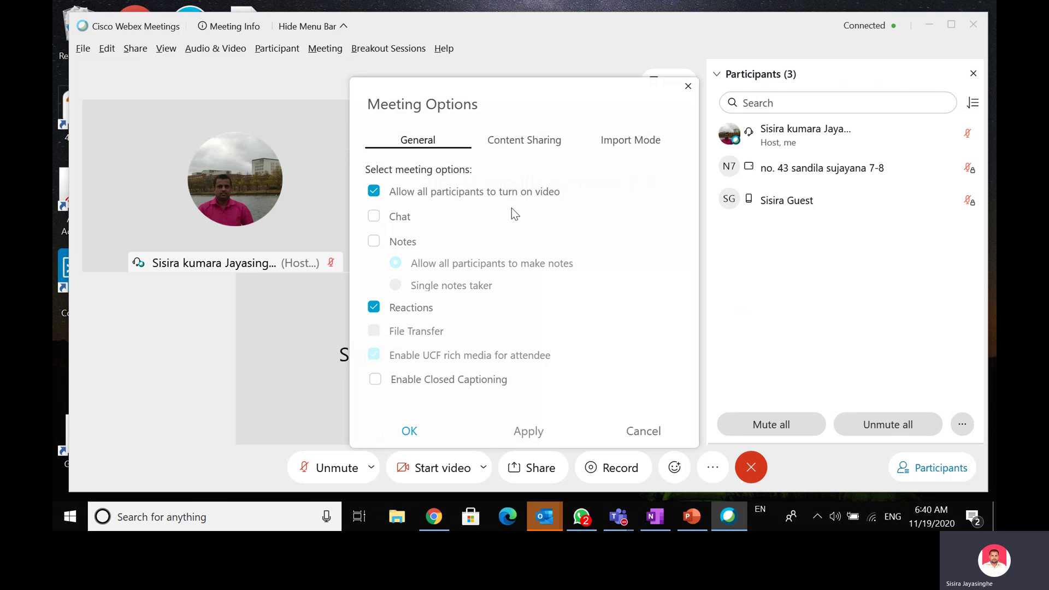
click(330, 52)
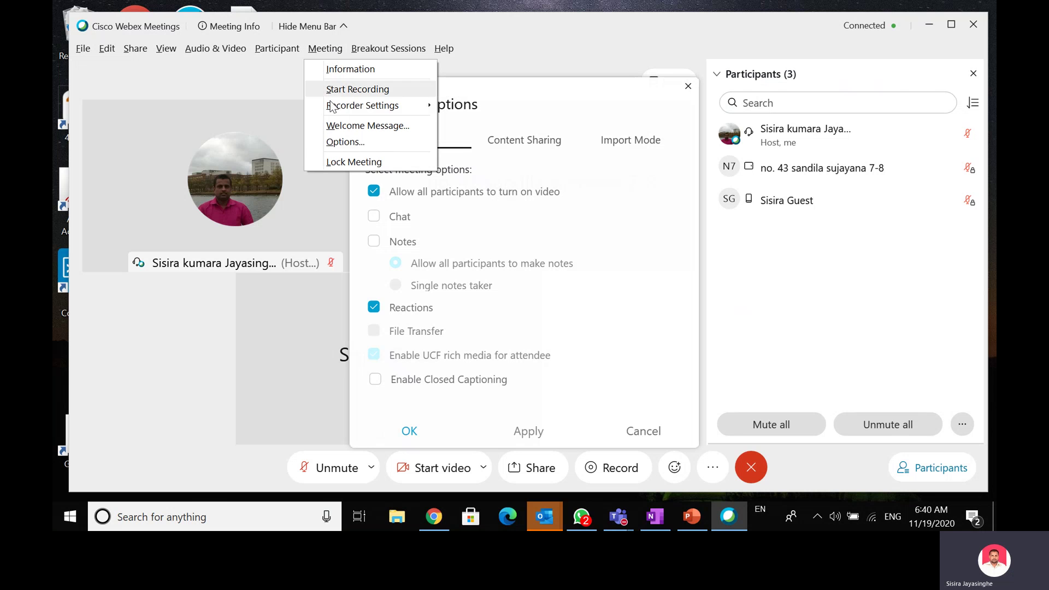
click(346, 142)
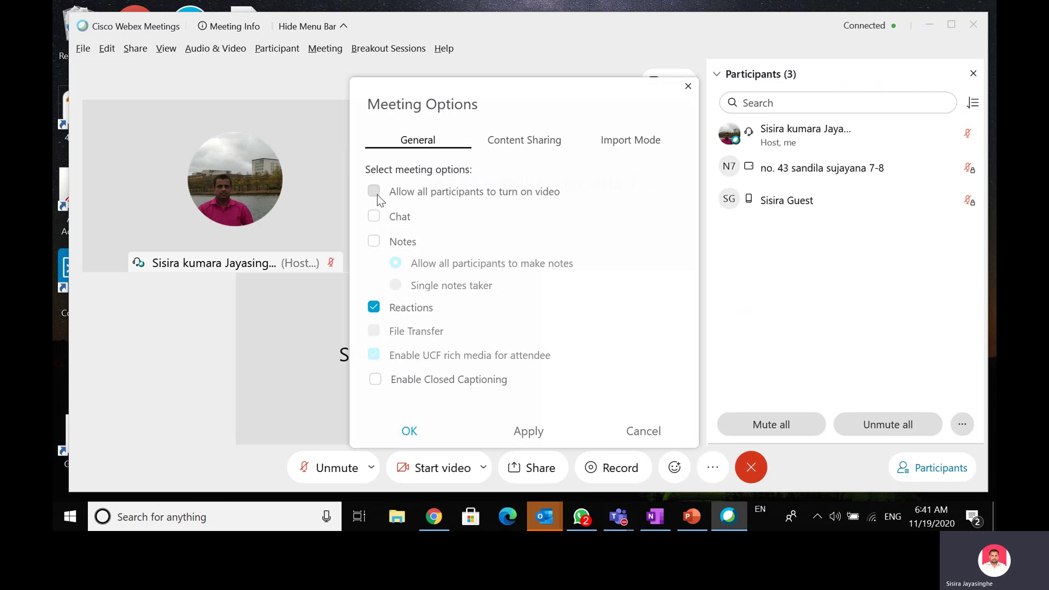
click(375, 217)
click(373, 307)
click(540, 432)
click(437, 428)
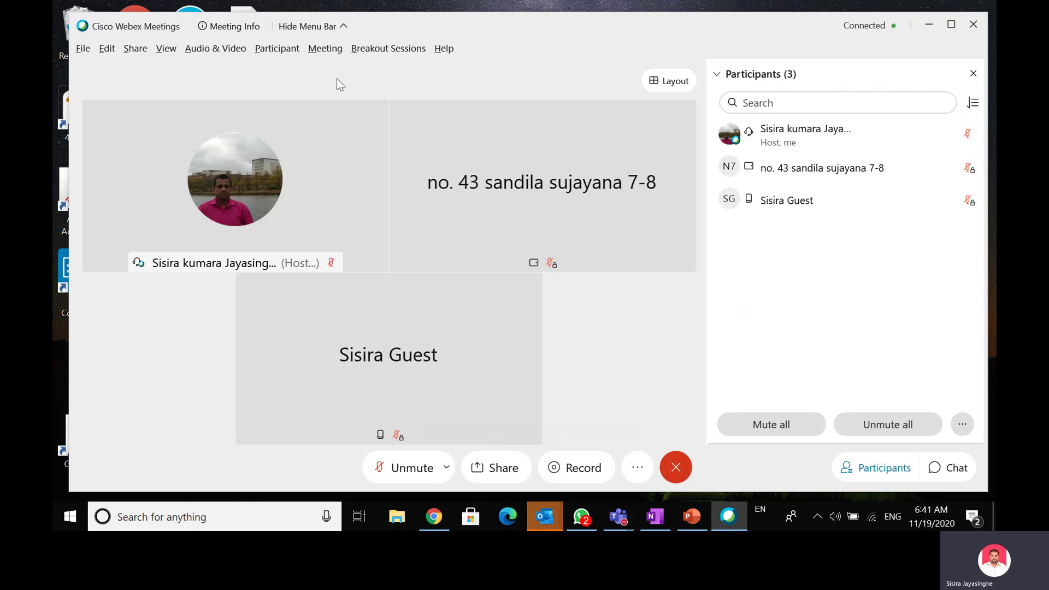
click(277, 50)
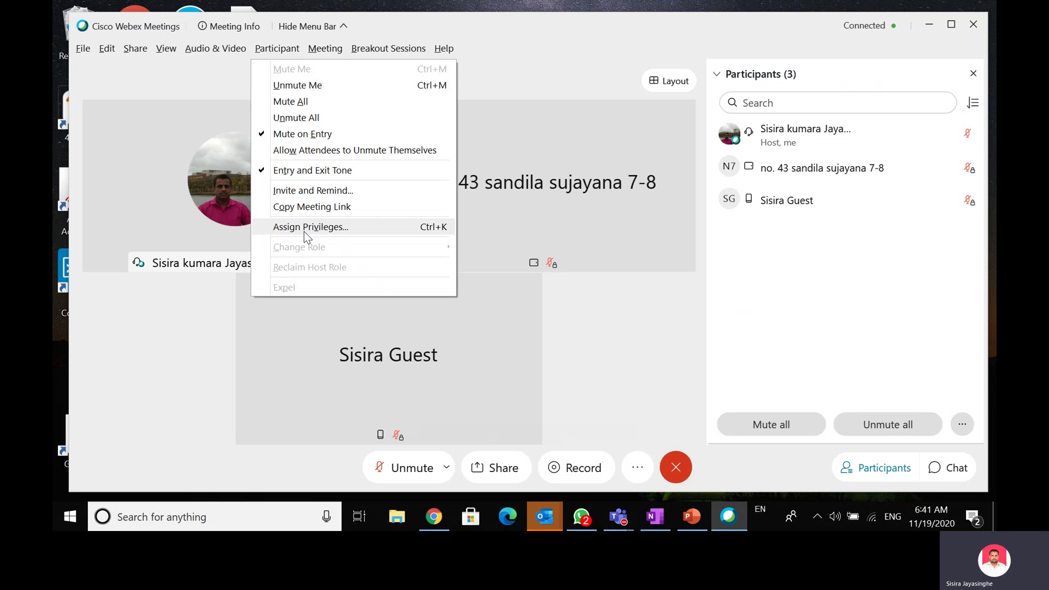
click(290, 102)
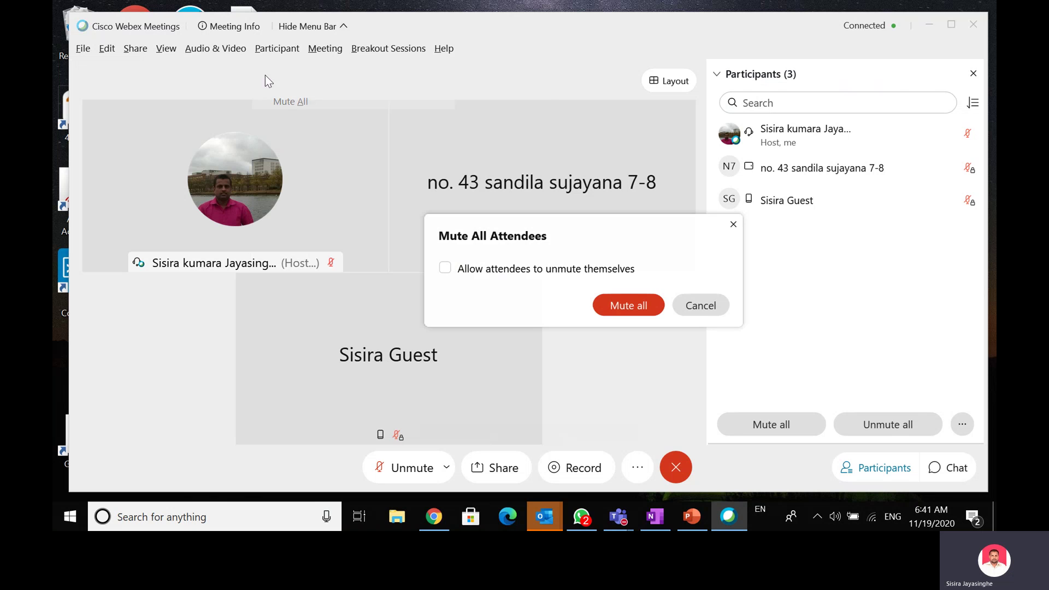
click(701, 306)
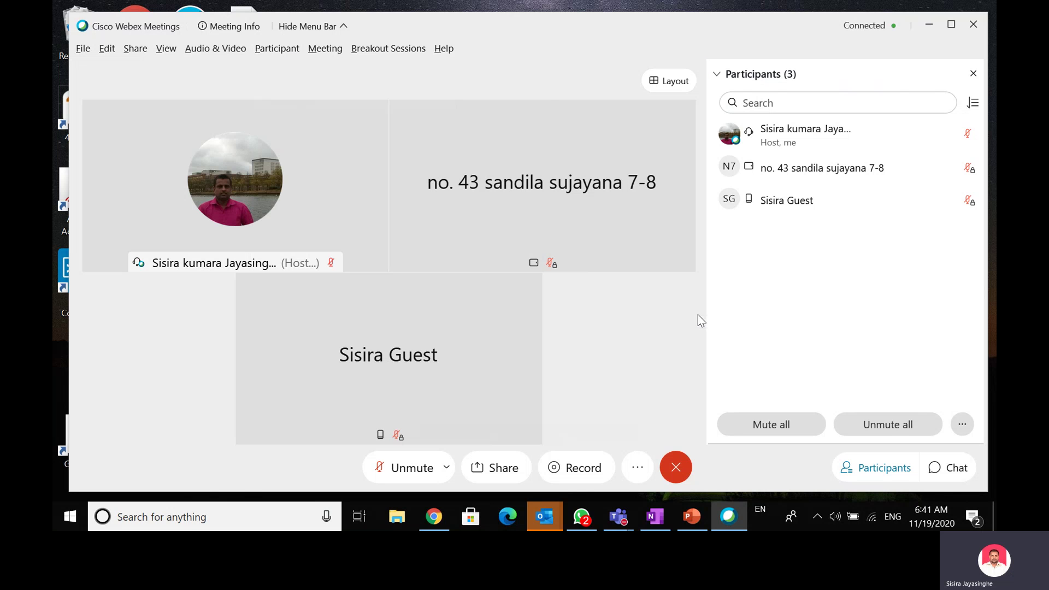
Restrict the chat privileges of all participants to private chat with the Host, disallowing Presenter, Other participants and Everyone
click(278, 49)
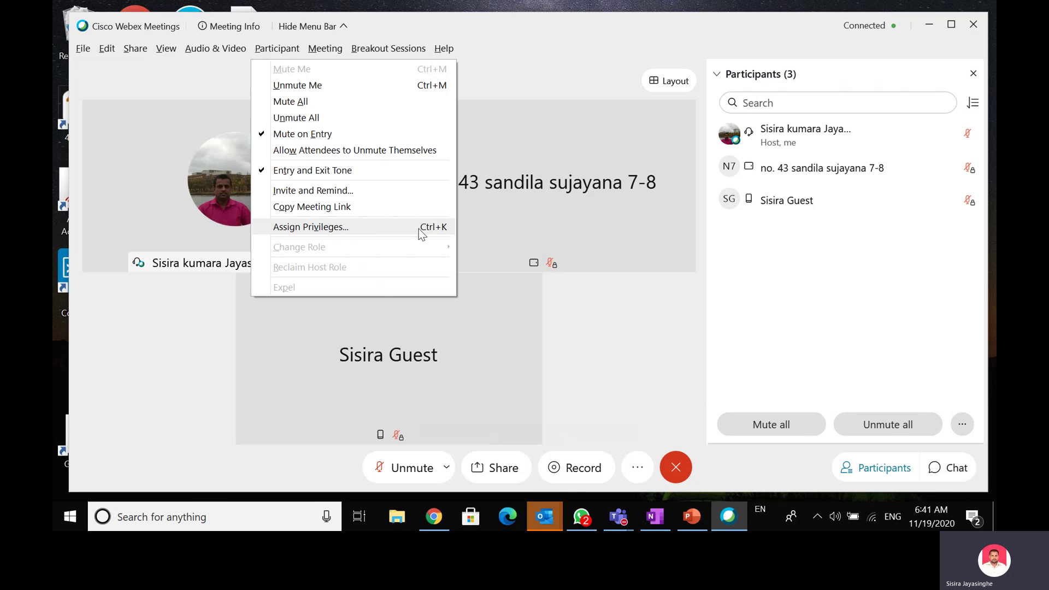
click(439, 228)
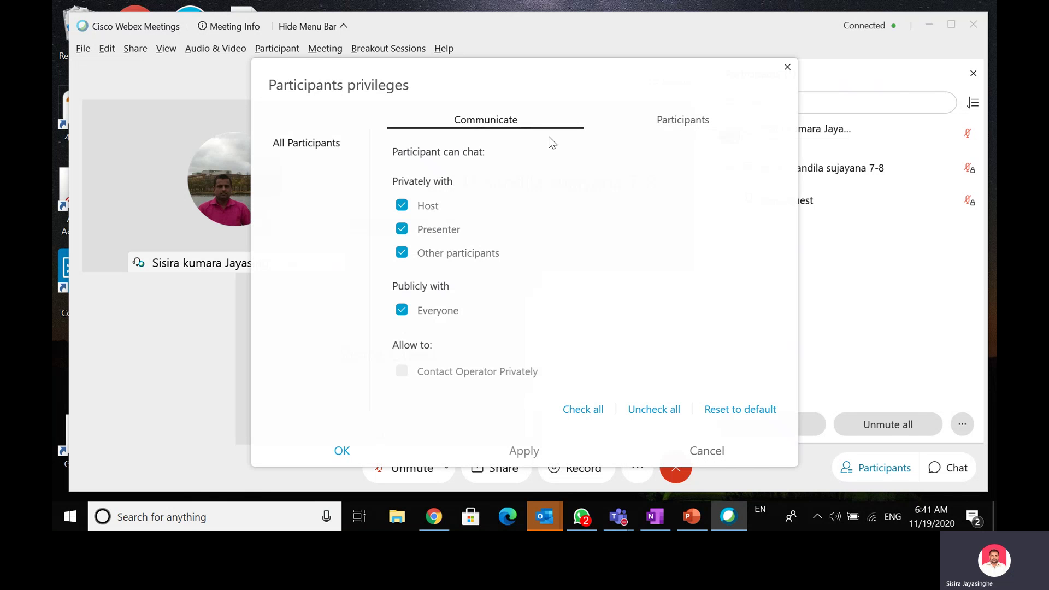
click(698, 119)
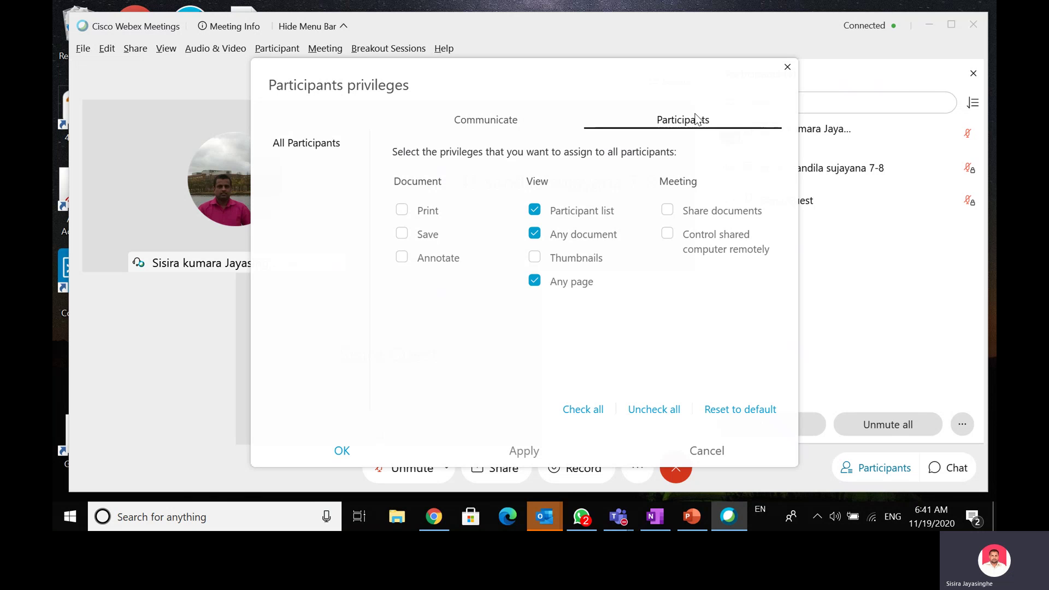
click(485, 124)
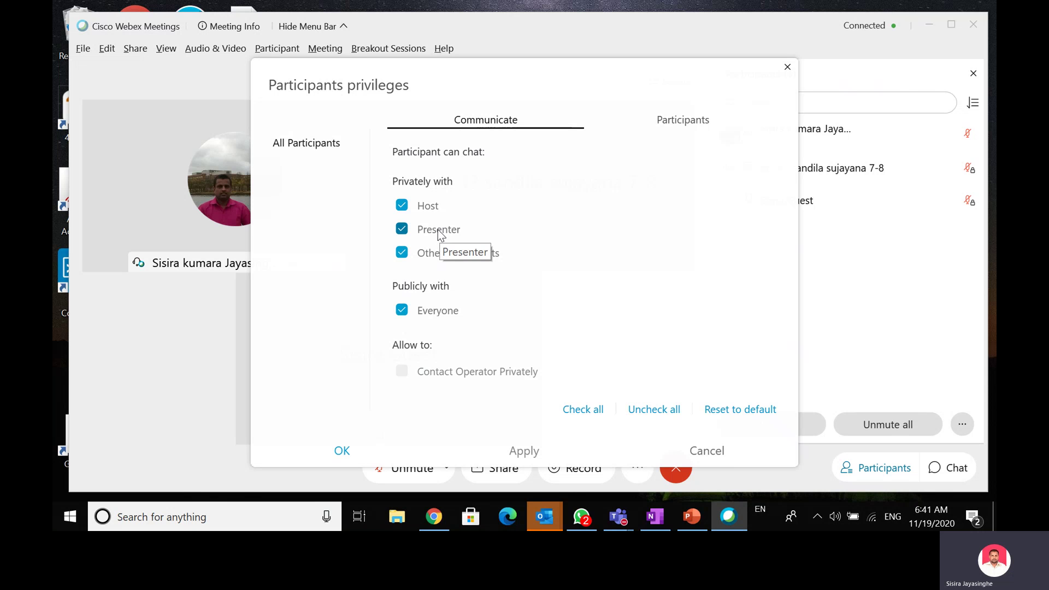
click(402, 229)
click(403, 252)
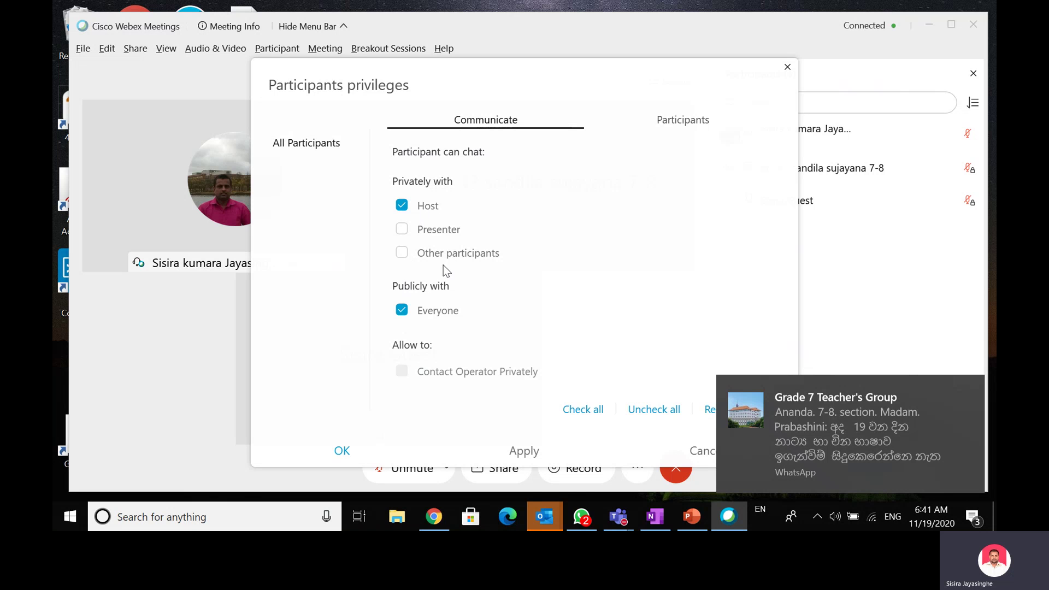
click(401, 310)
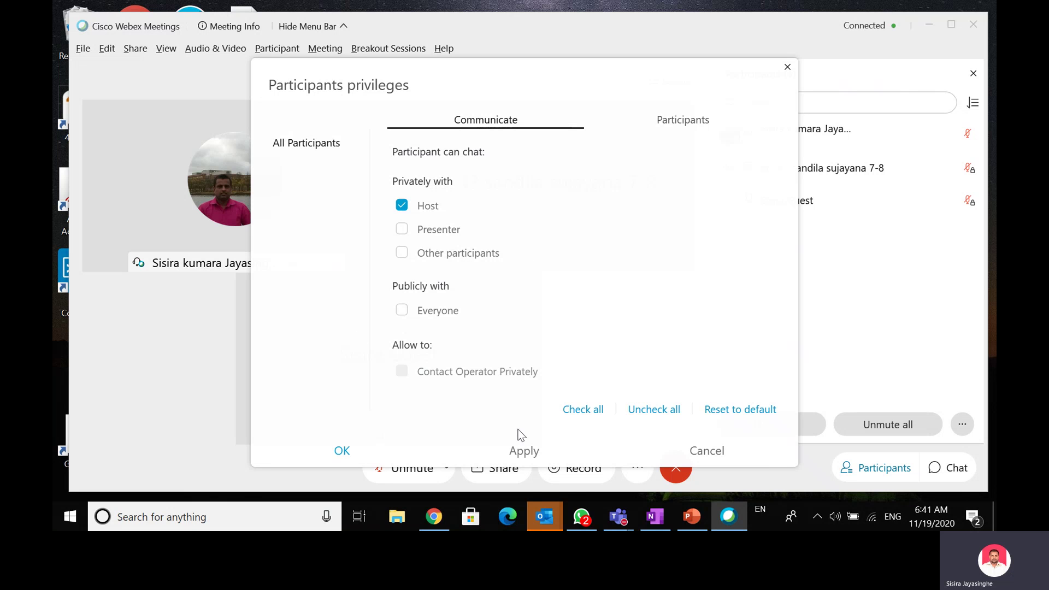
Capture the document, view and meeting privileges of all participants with Snipping Tool, then minimize the capture
click(676, 114)
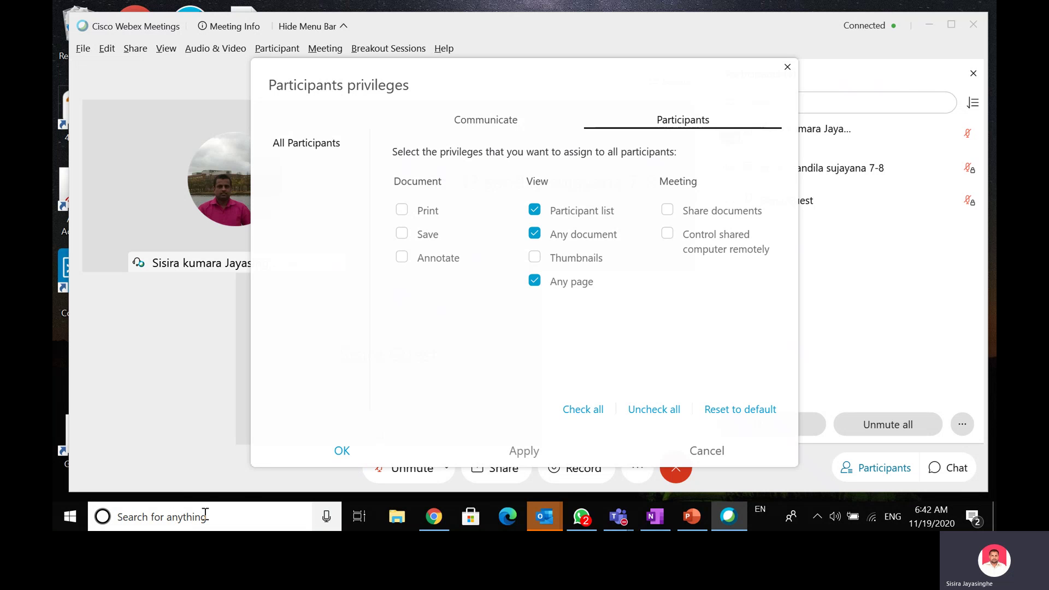
click(182, 517)
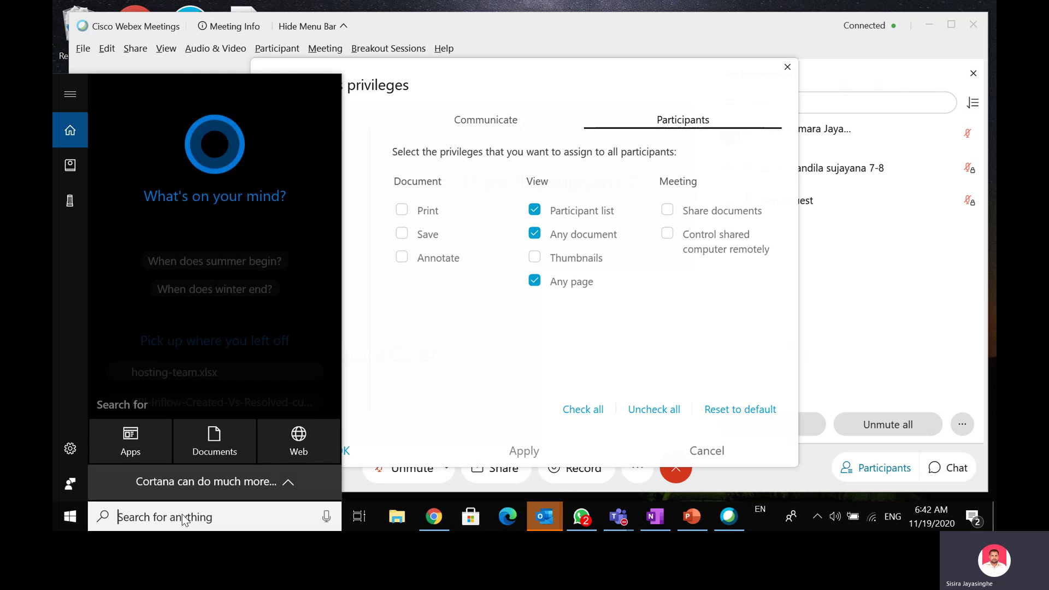
text(sni)
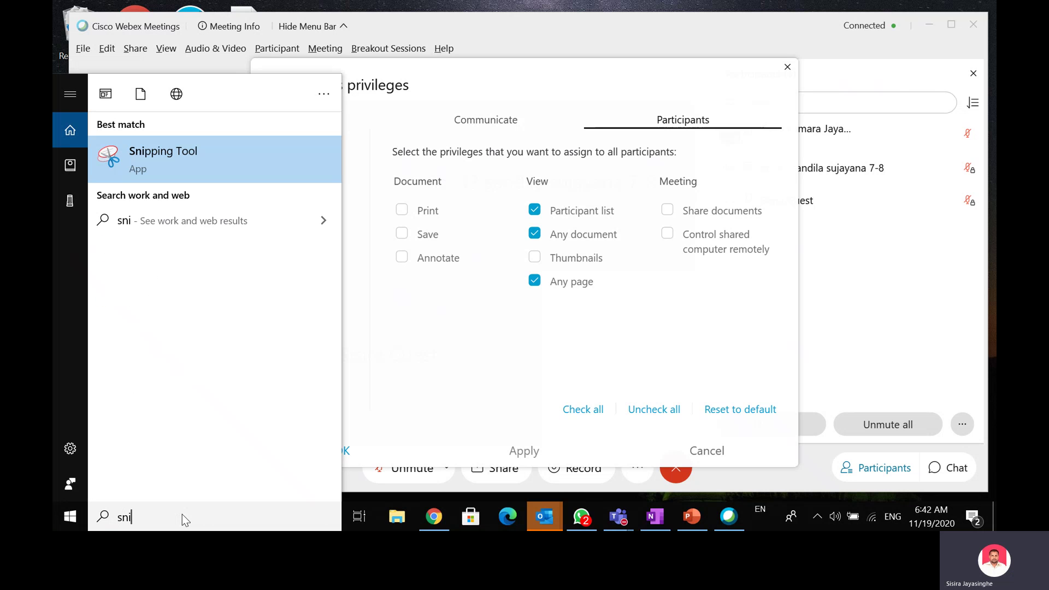
click(167, 153)
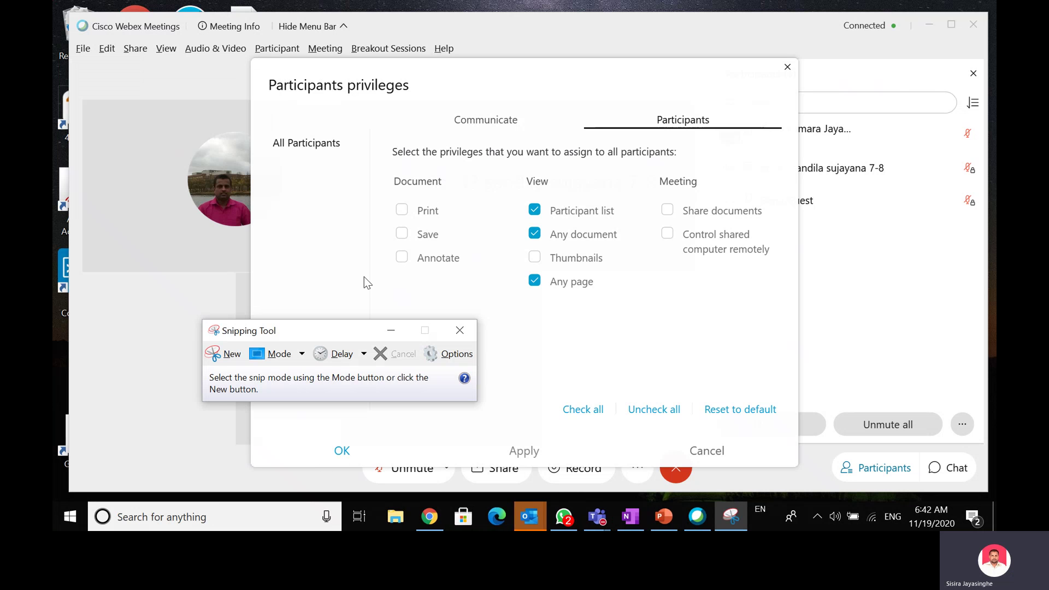
click(225, 357)
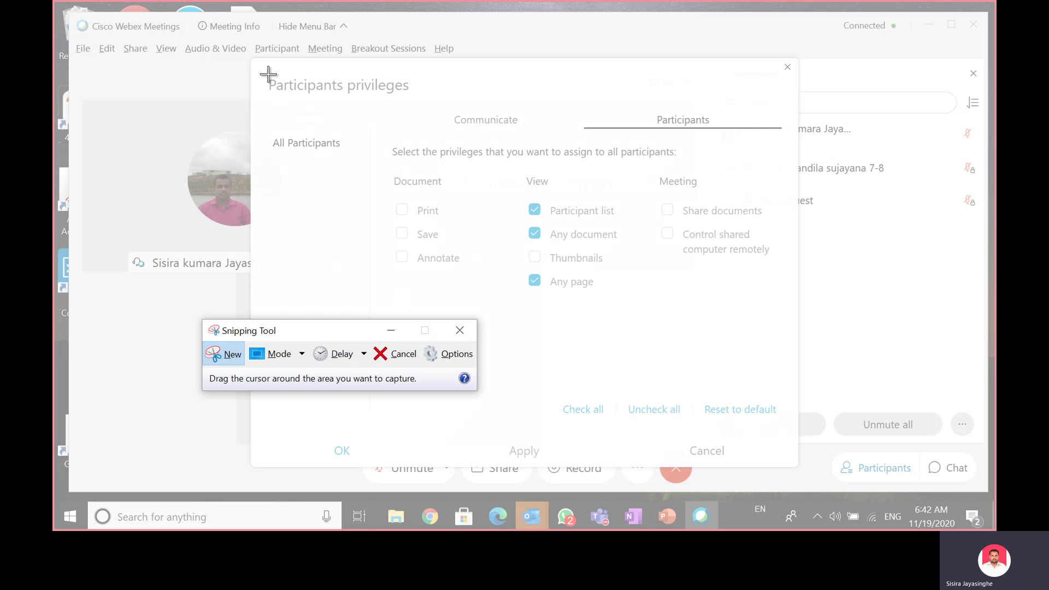
drag(265, 68, 797, 449)
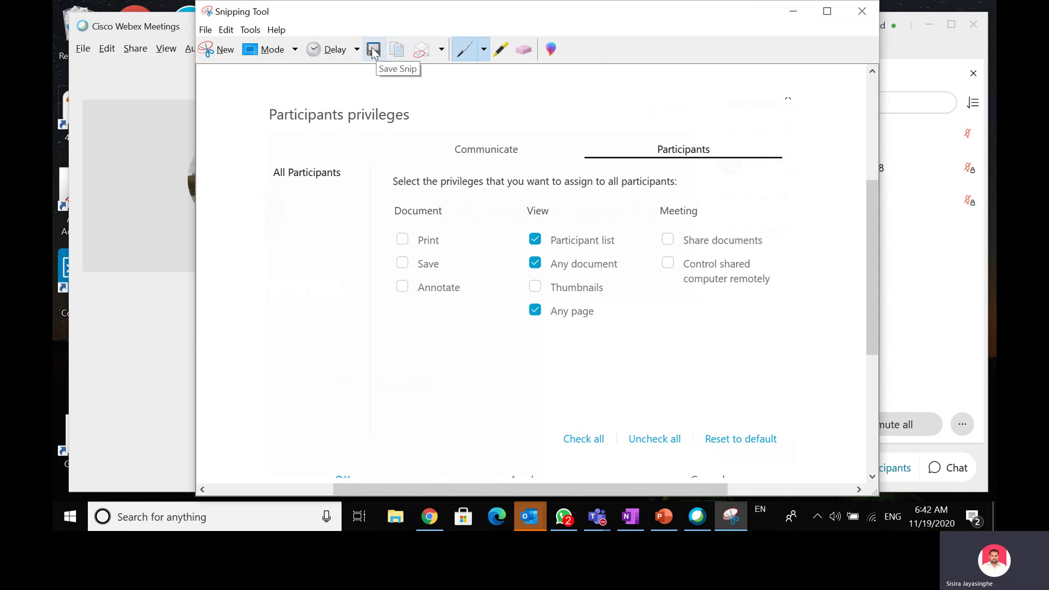
click(793, 12)
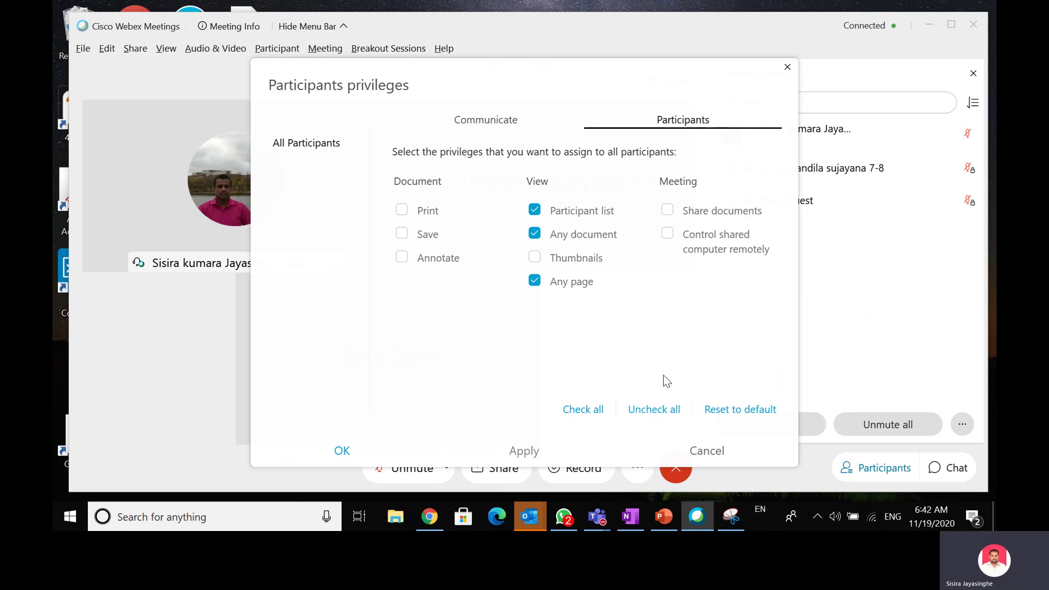
Show slides 2 and 3 about phone screenshots in PowerPoint, then return to Webex and confirm the participant privileges
click(665, 515)
click(164, 180)
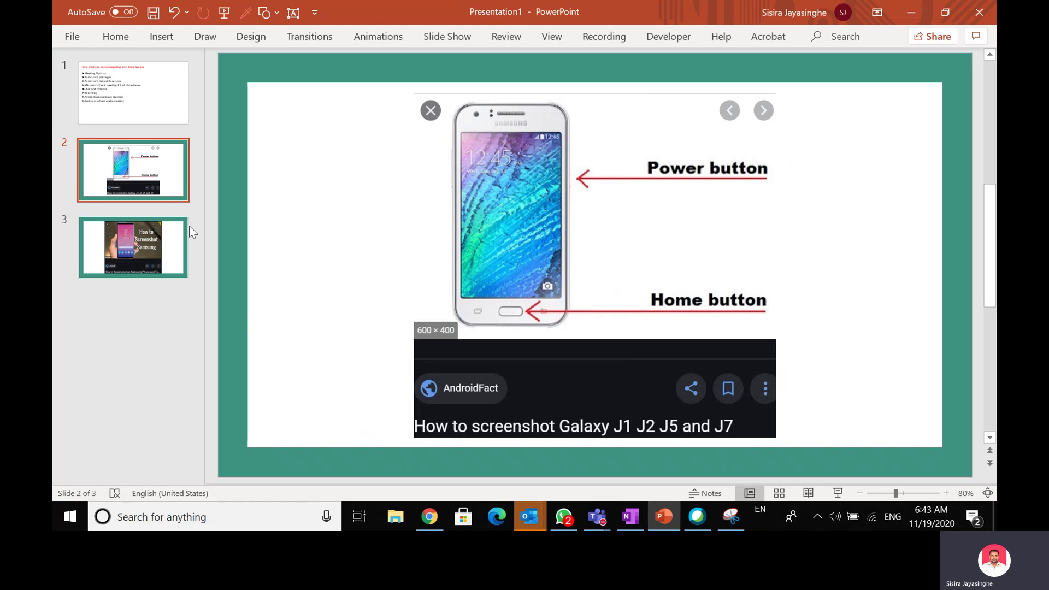
click(165, 250)
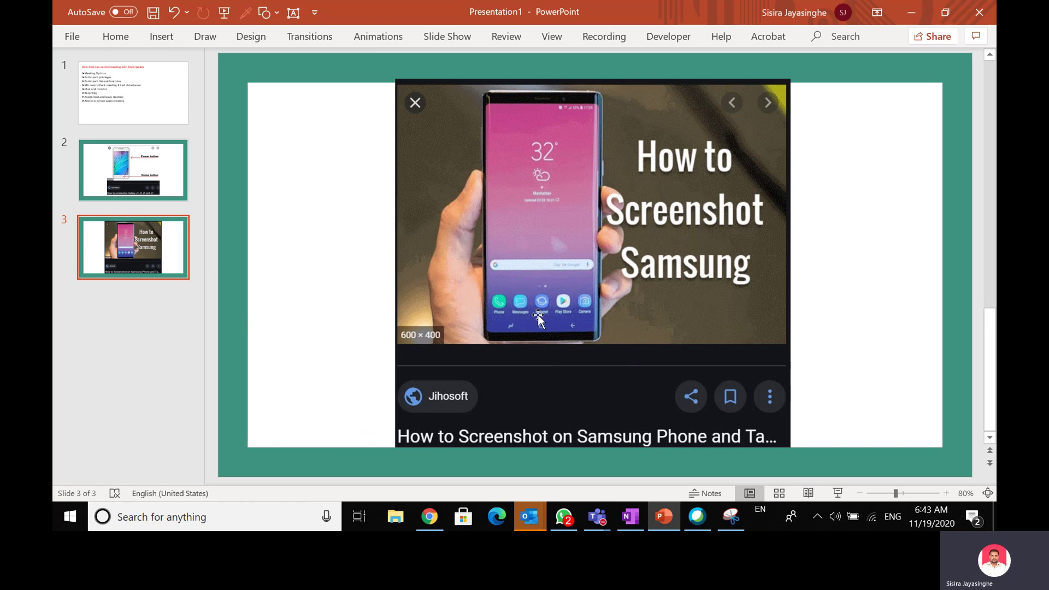
click(910, 15)
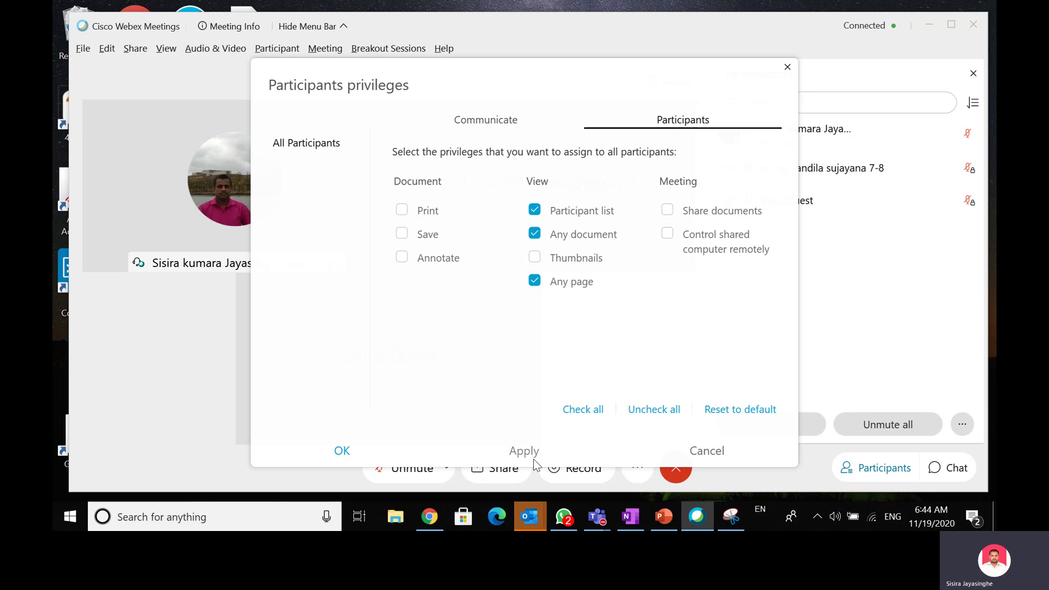
click(344, 451)
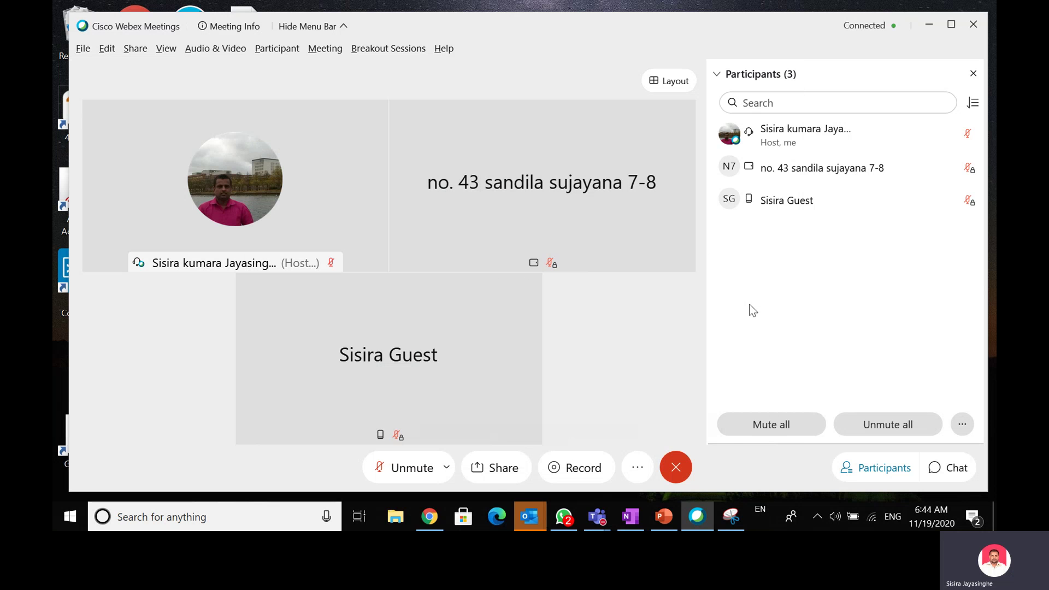
Switch to PowerPoint, review the host control topics on slide 1, and return to the Webex meeting
click(658, 517)
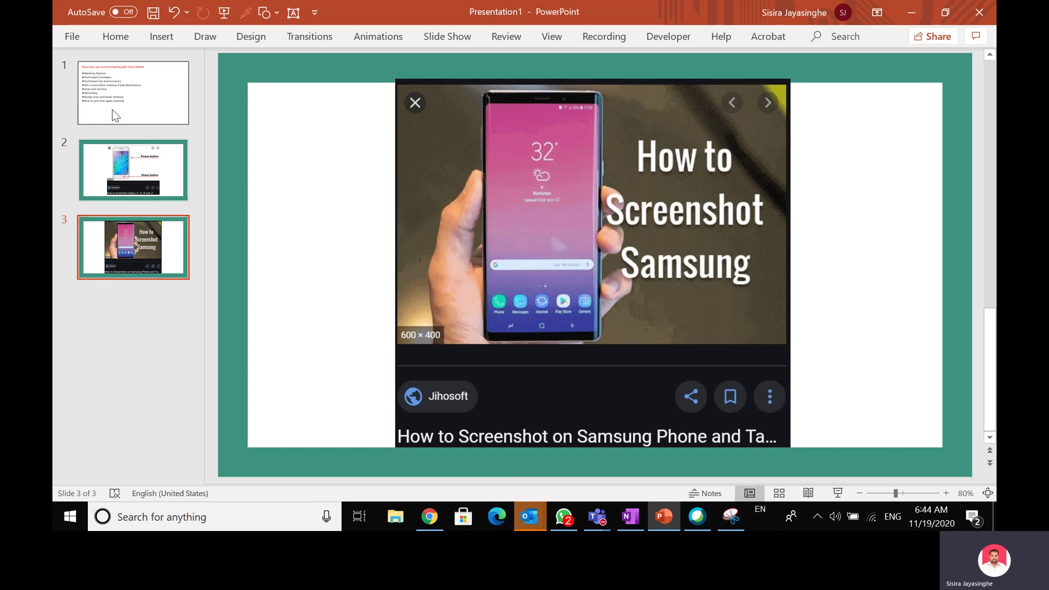
click(113, 110)
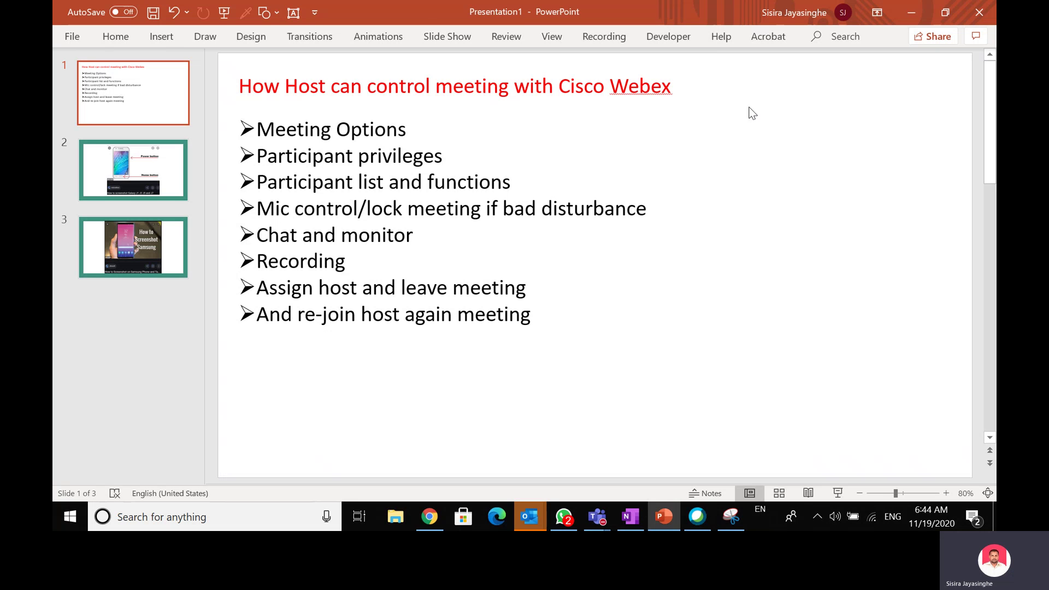
click(913, 15)
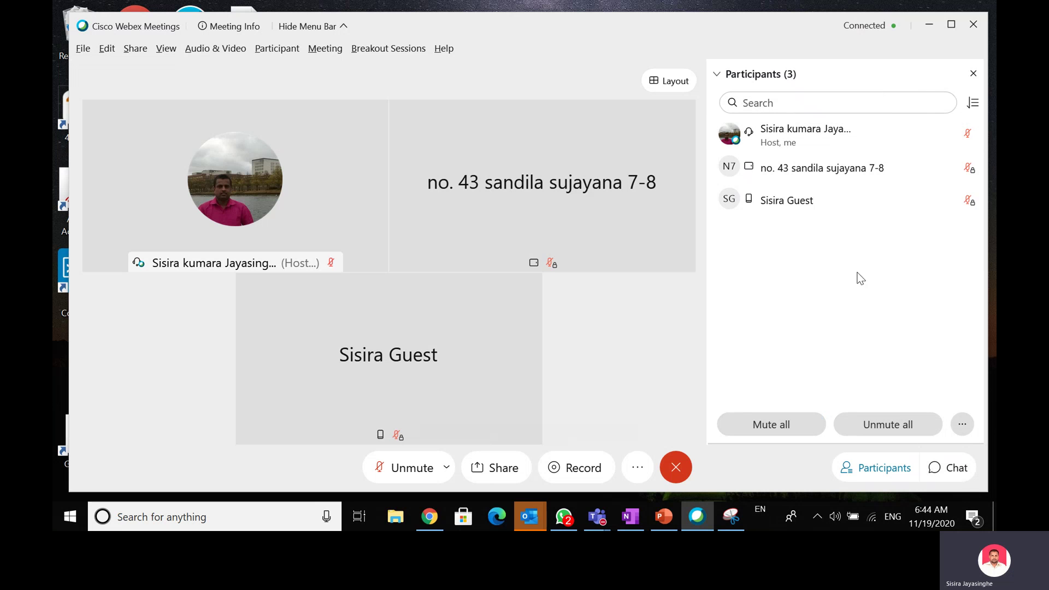
Hide and show the participant list again, search it for an attendee by part of the name, and clear the search
click(885, 468)
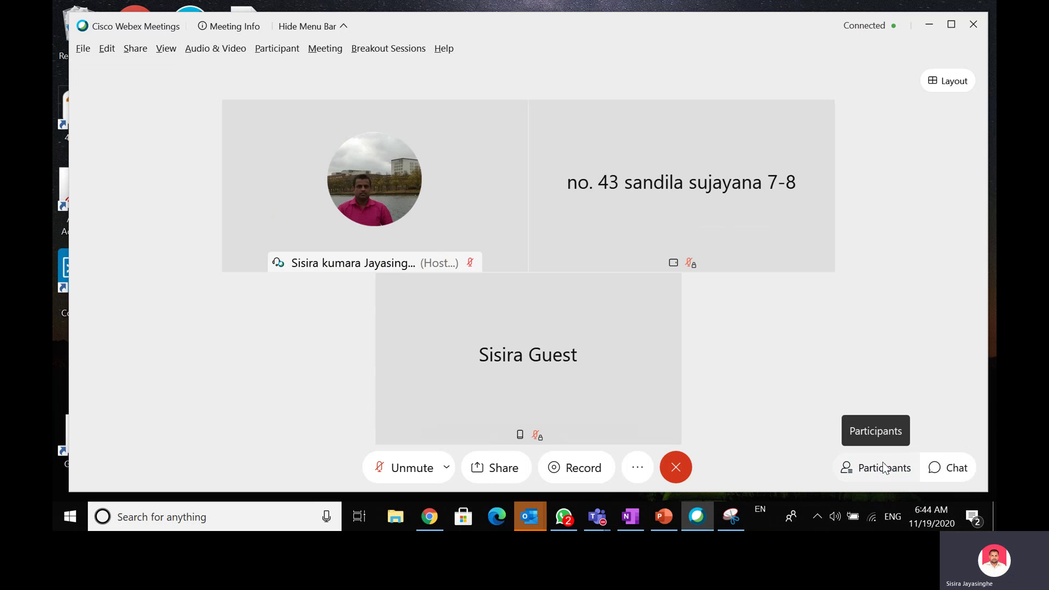
click(884, 467)
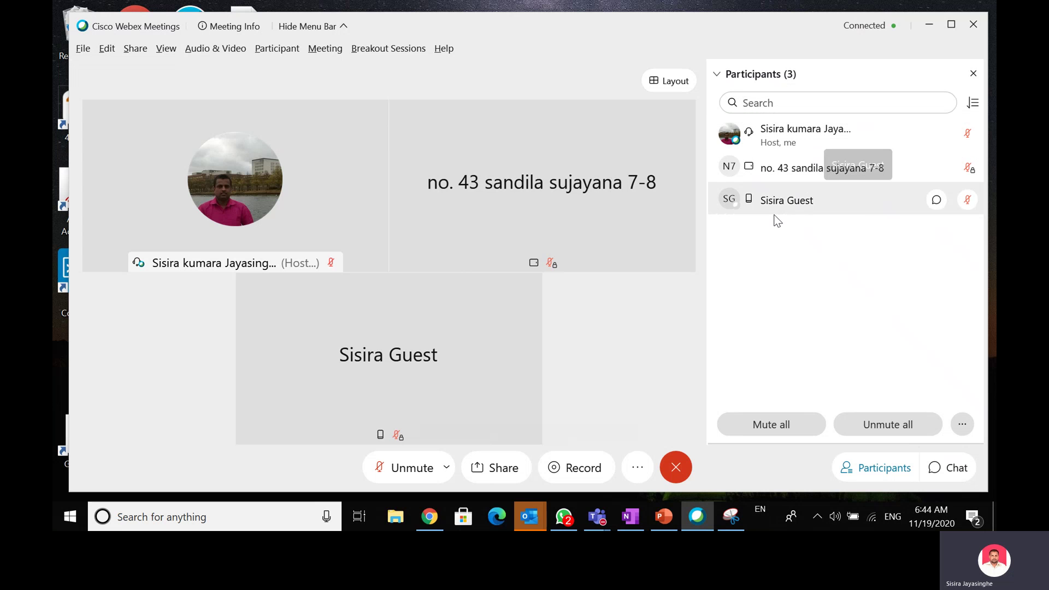
click(795, 100)
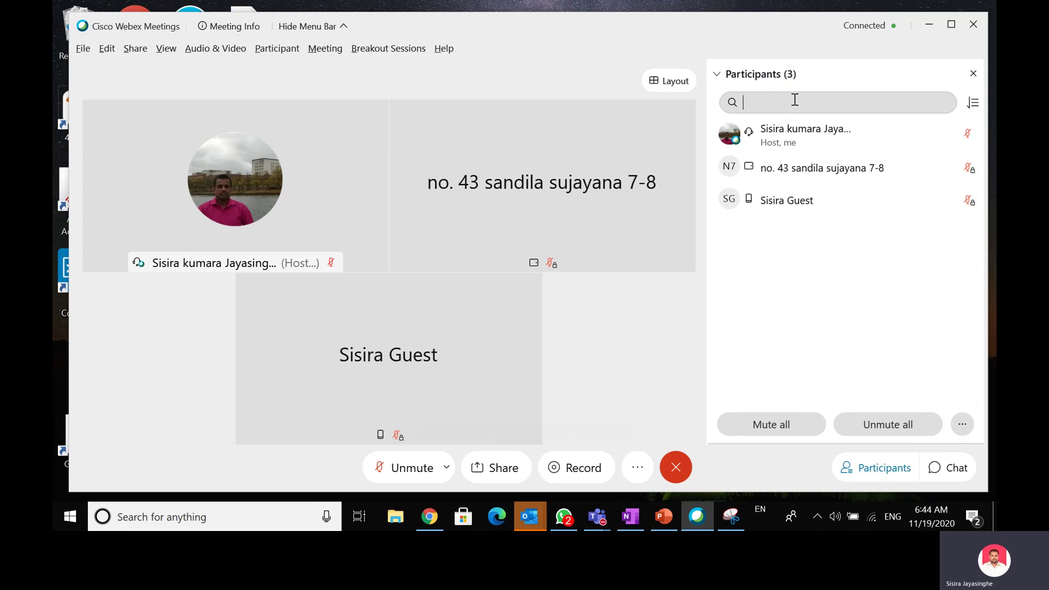
text(san)
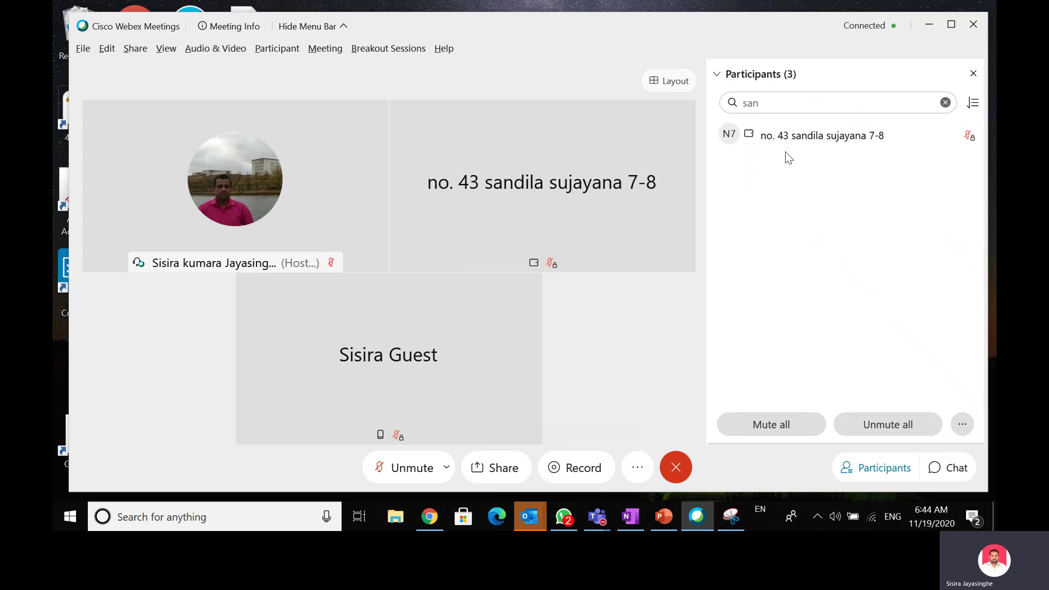
double_click(761, 104)
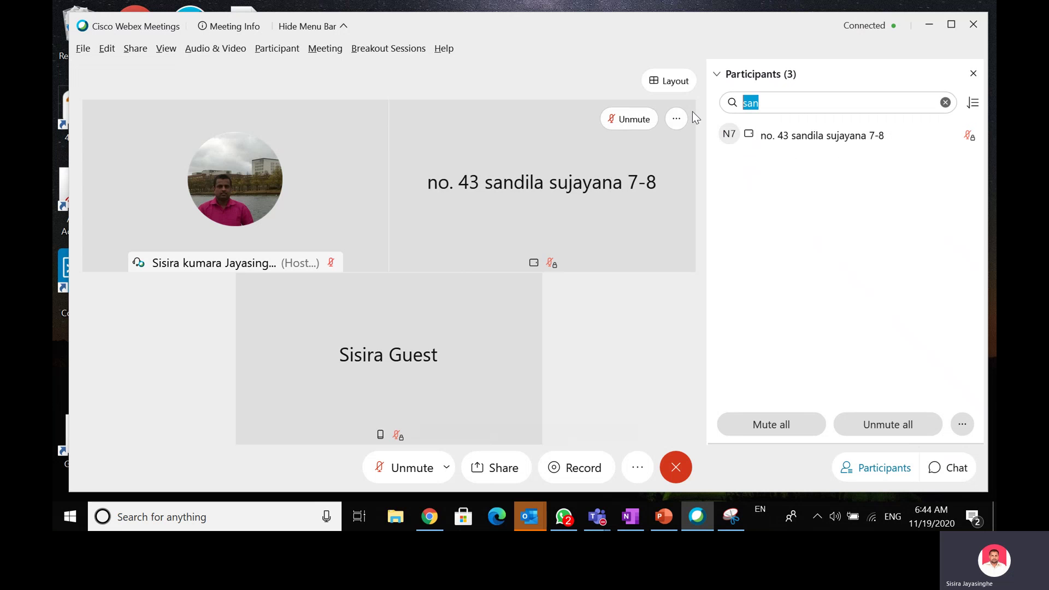
key(BackSpace)
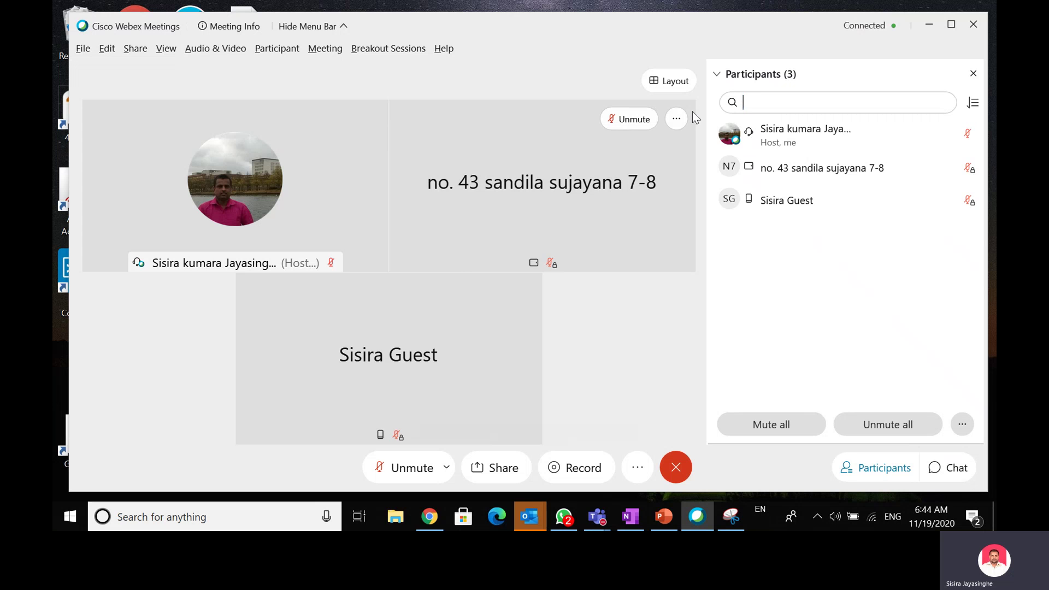
Change the role of the guest attendee connected by phone to presenter
right_click(785, 208)
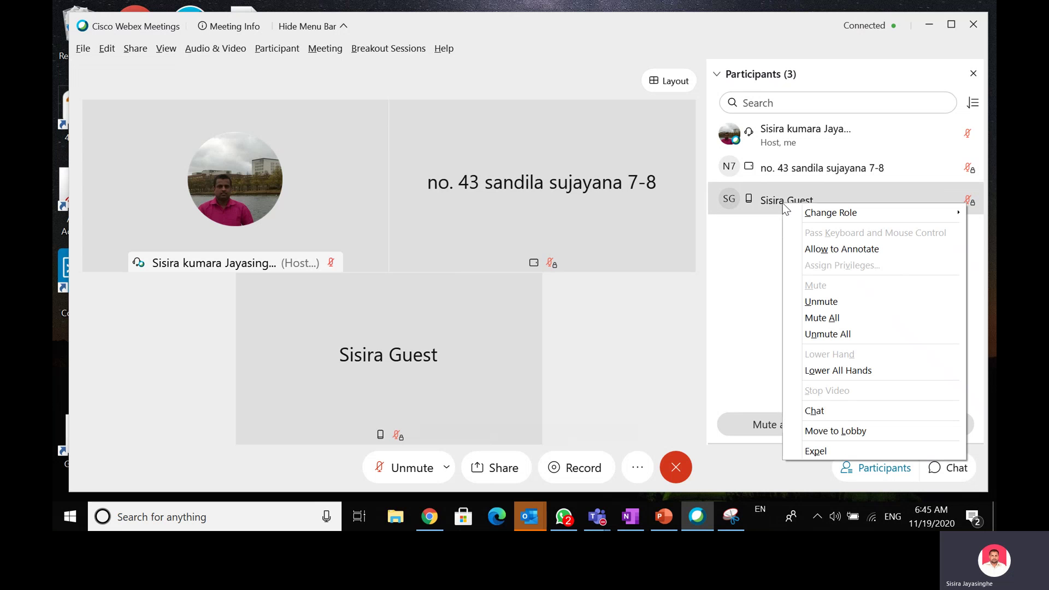
mouse_move(829, 219)
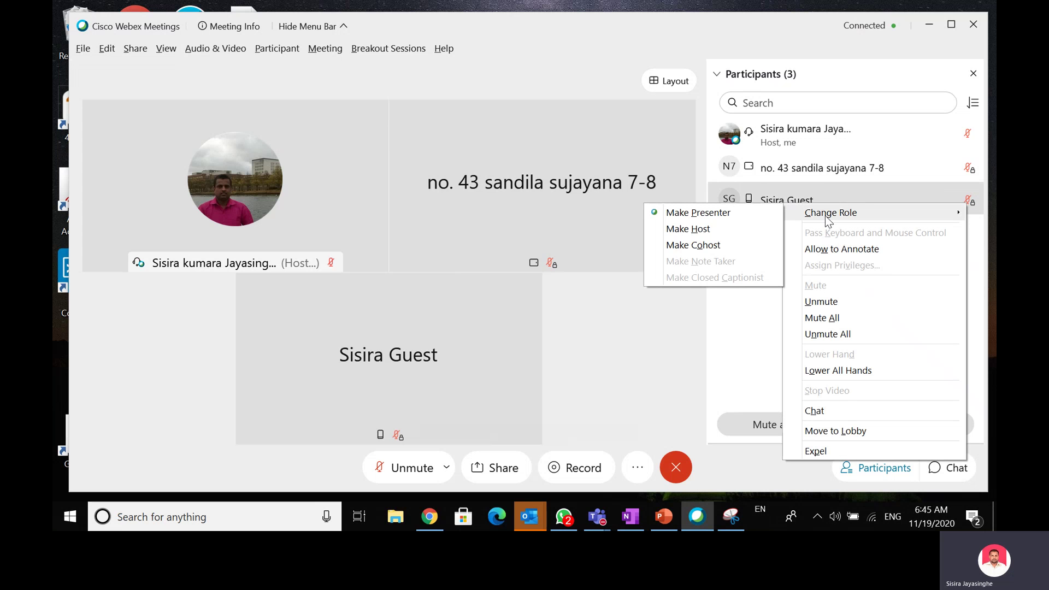
click(705, 213)
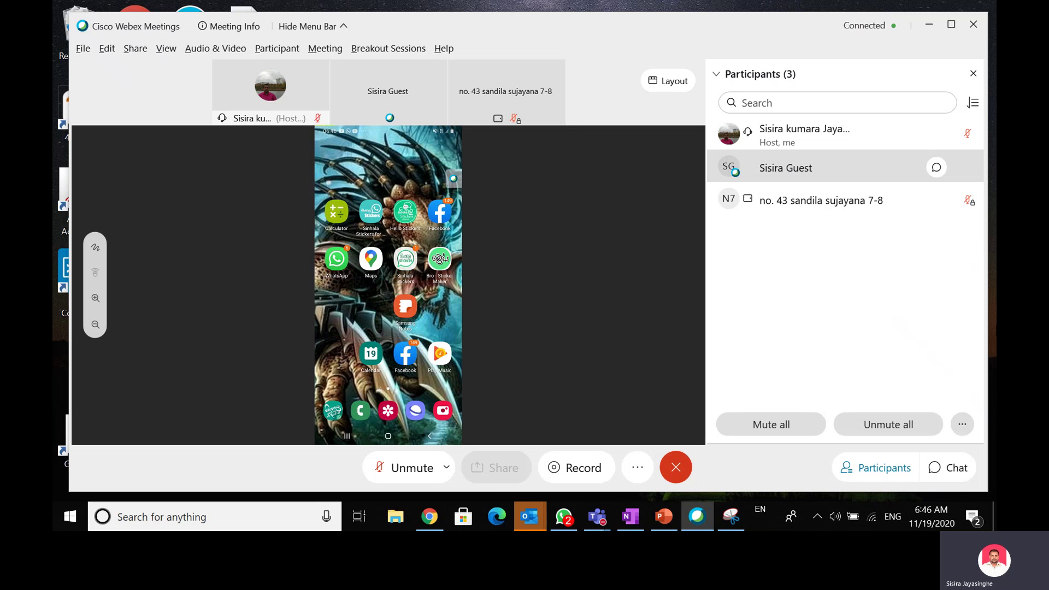
Mute all attendees while allowing attendees to unmute themselves
click(777, 424)
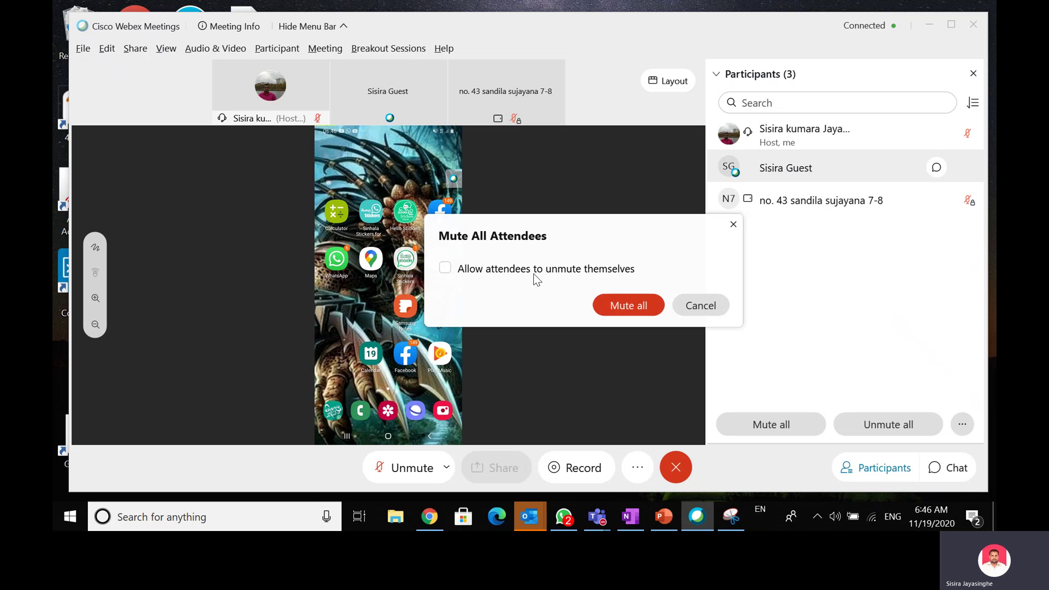
click(463, 274)
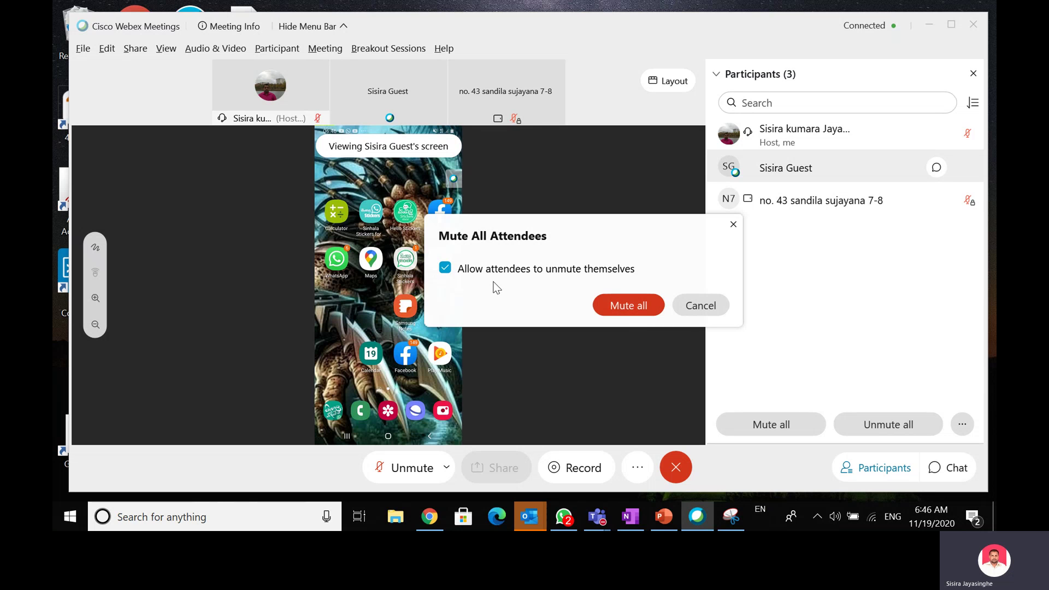
click(634, 312)
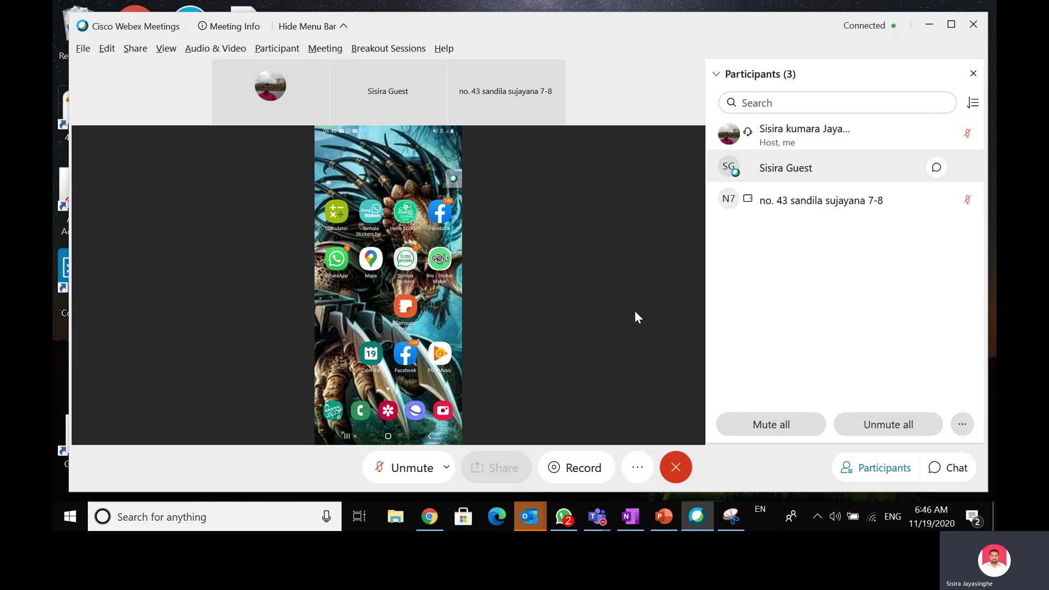
Mute all attendees several times in a row without allowing attendees to unmute themselves
click(771, 419)
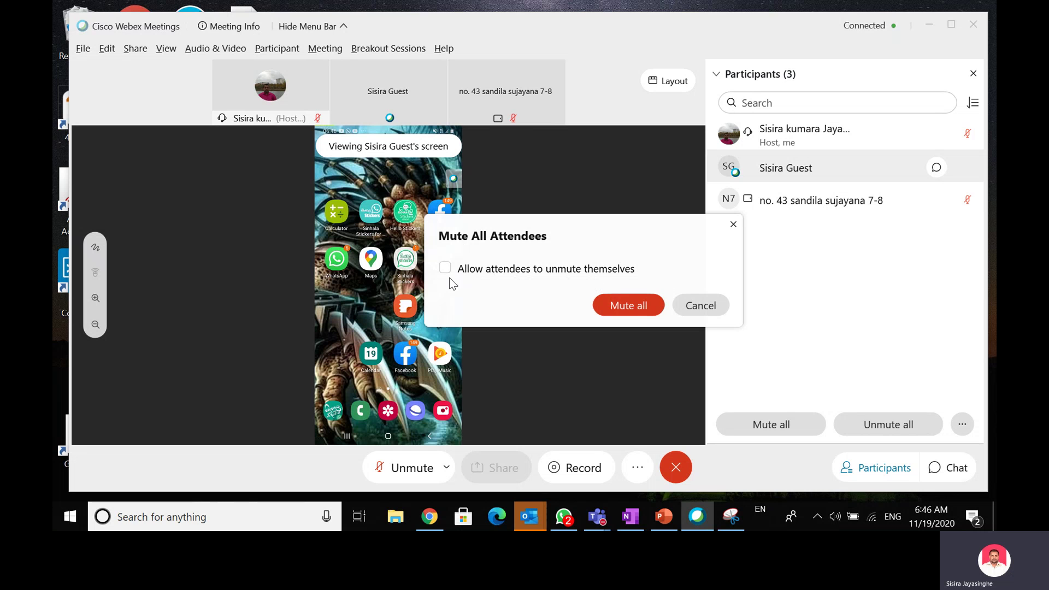
click(629, 306)
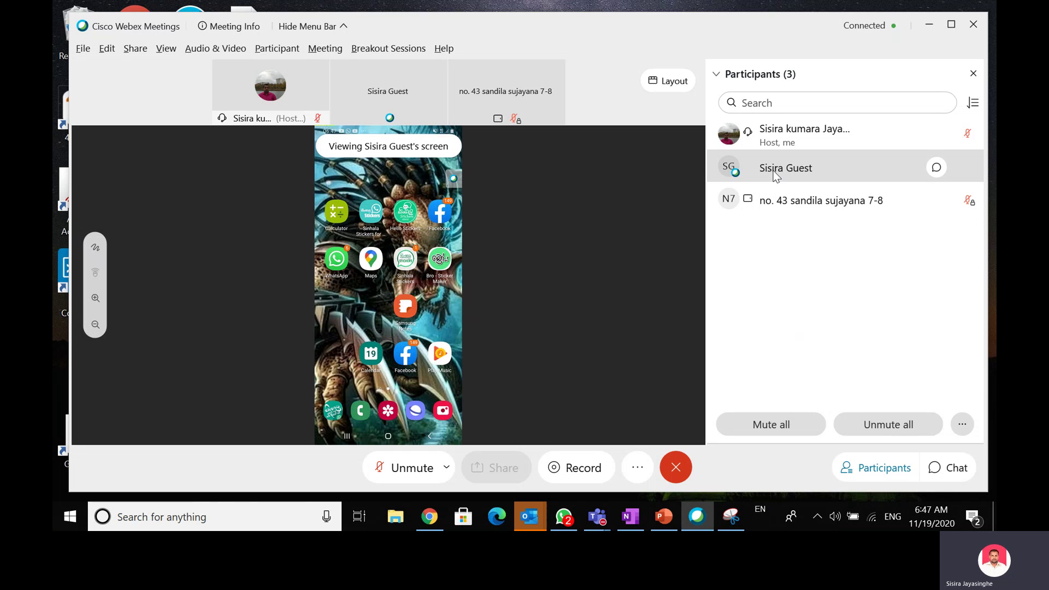
click(769, 424)
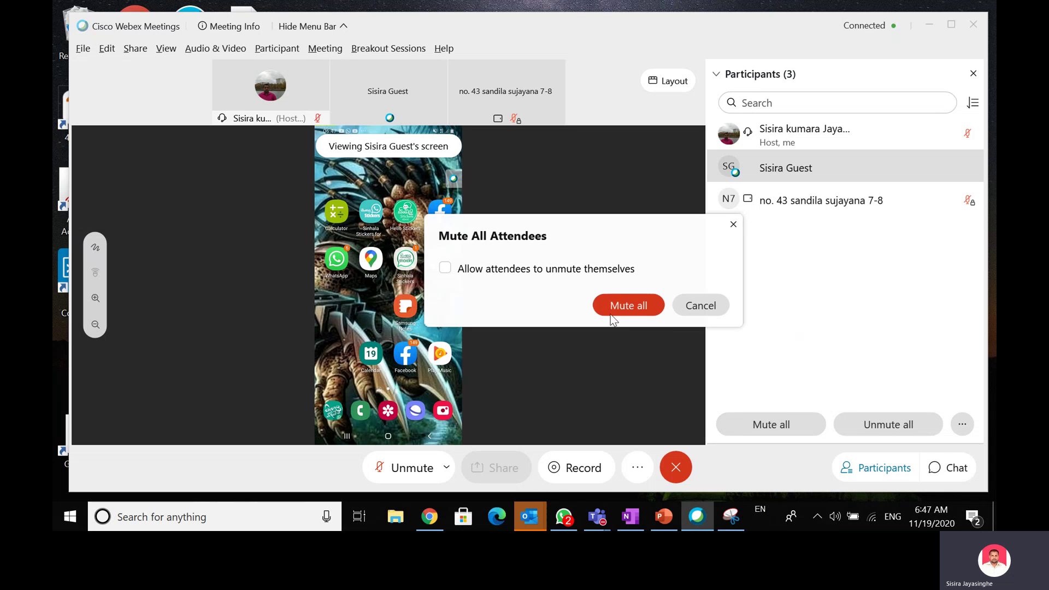
click(629, 310)
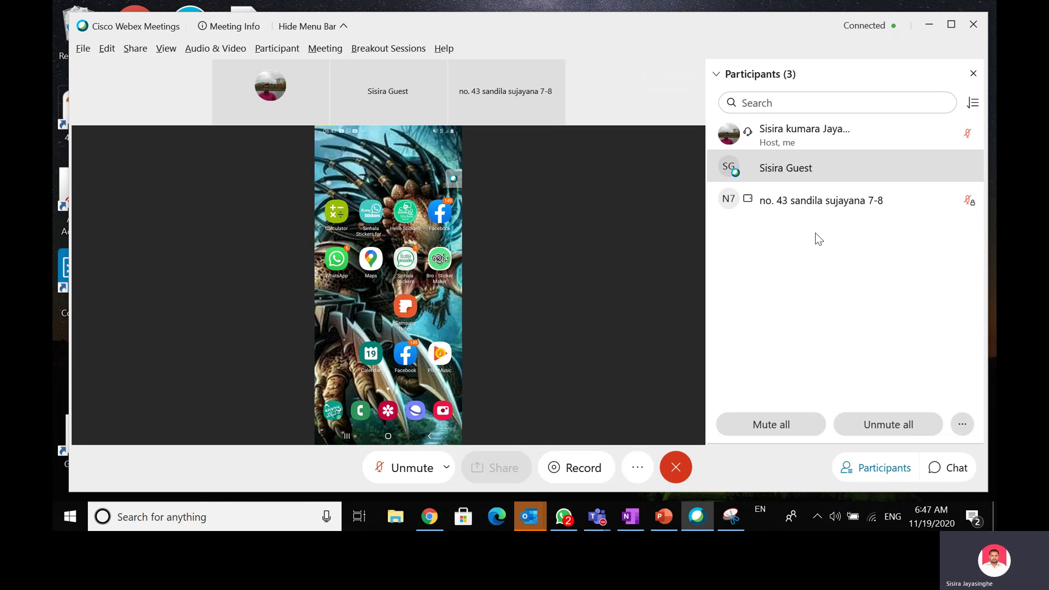
click(771, 425)
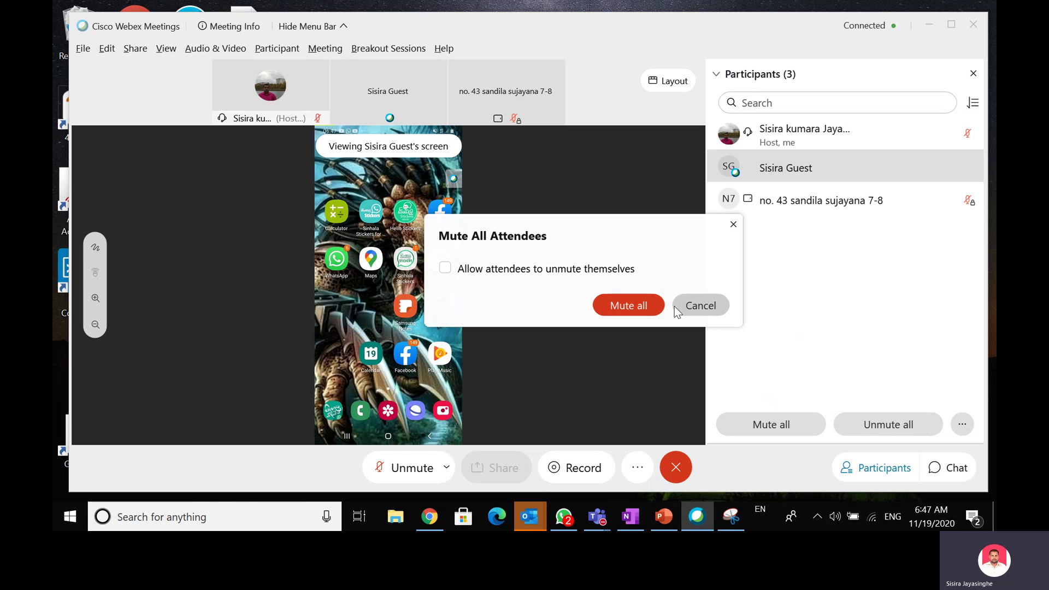
click(624, 304)
click(786, 426)
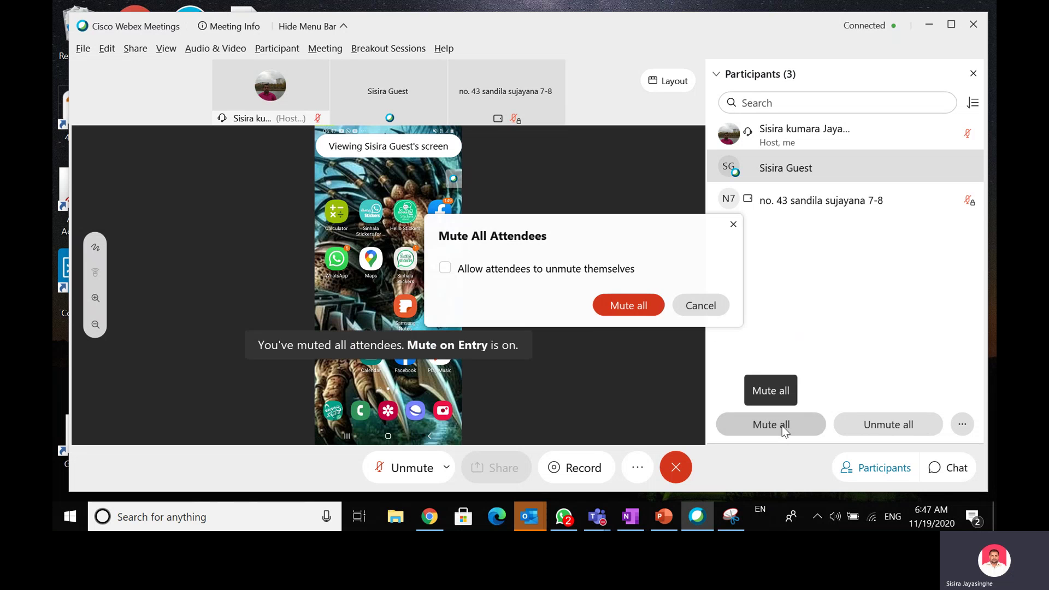
click(611, 304)
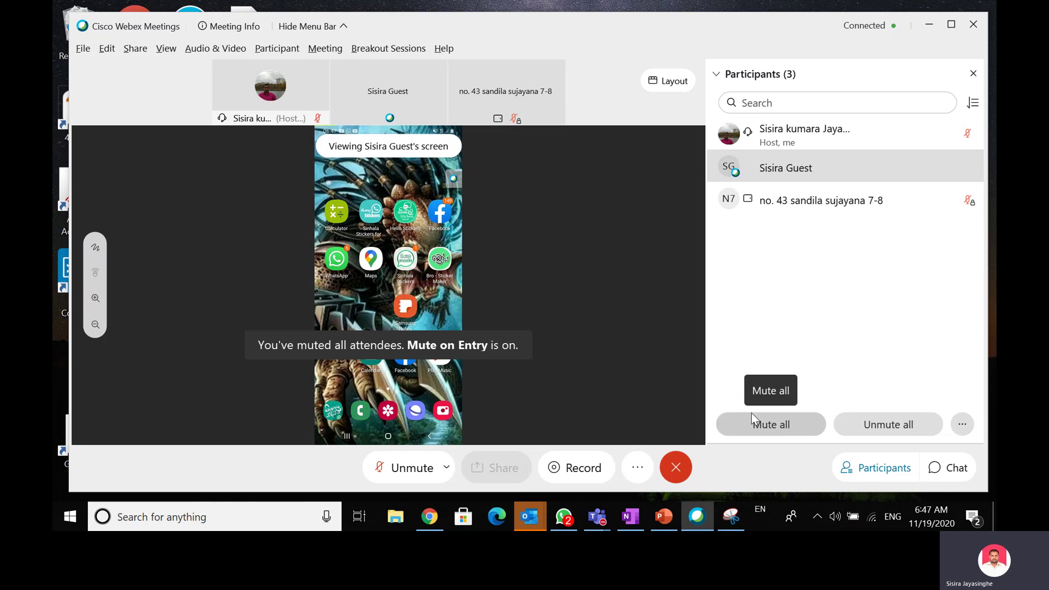
click(754, 424)
click(626, 306)
click(773, 427)
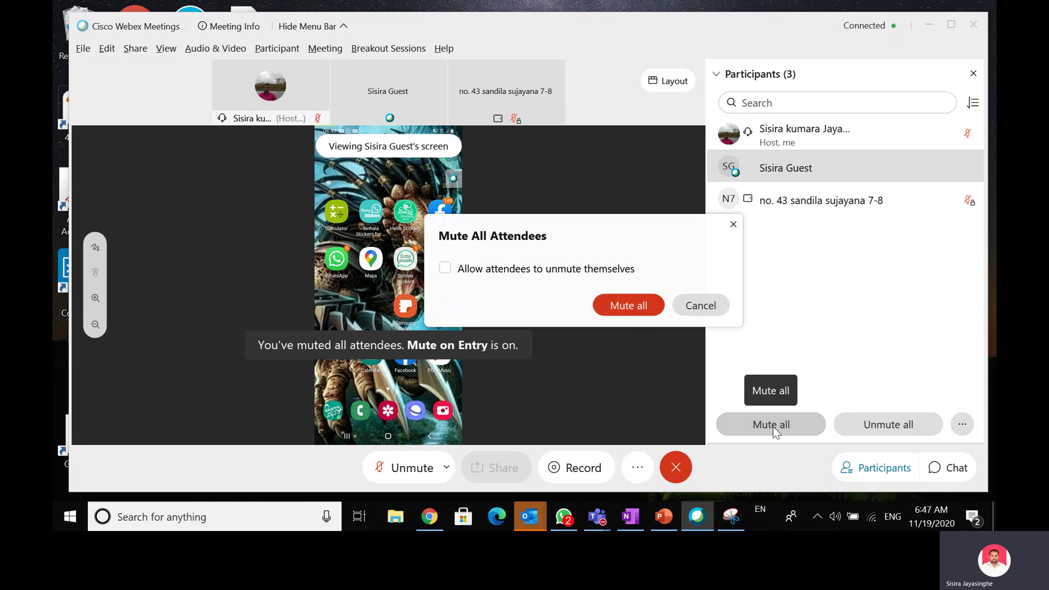
click(627, 305)
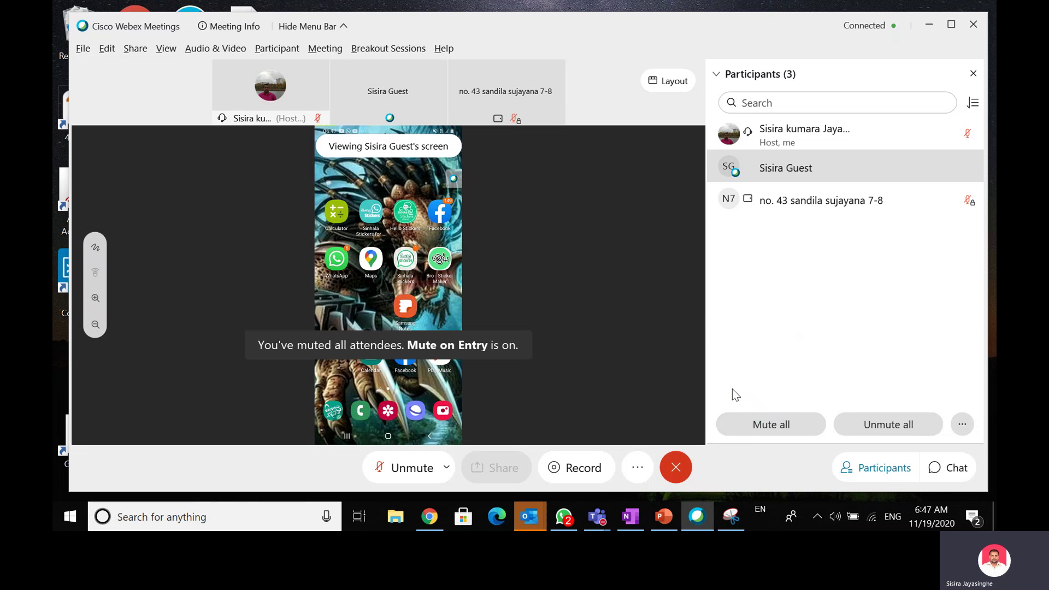
click(775, 426)
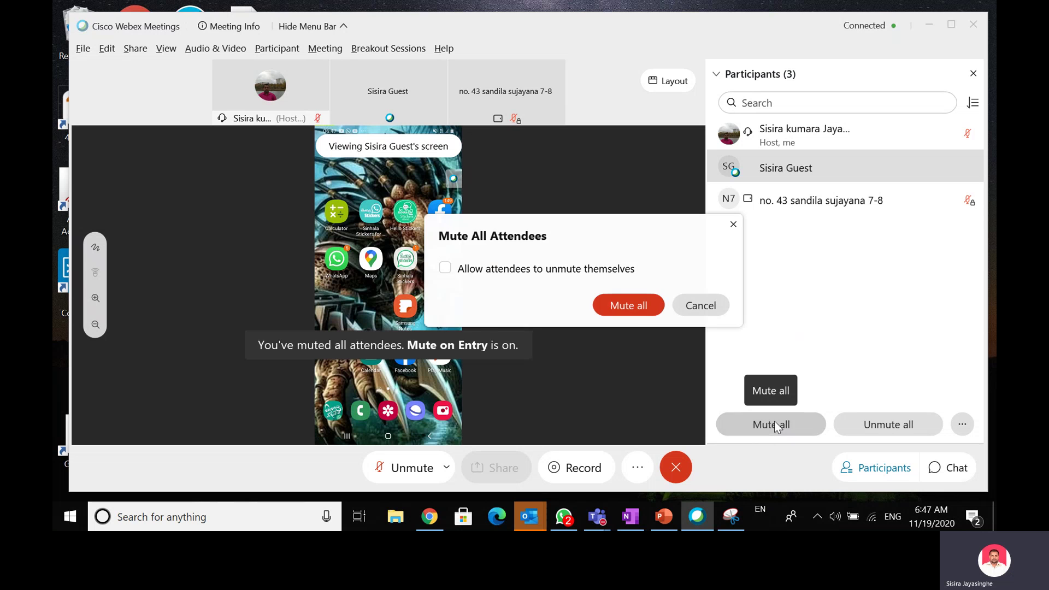
click(630, 316)
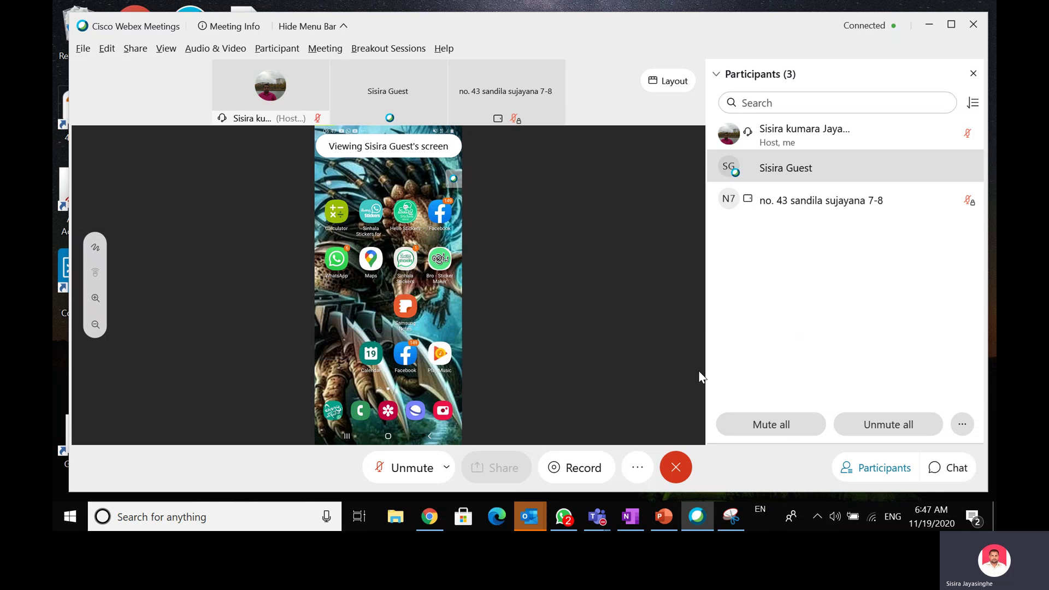
Allow attendees to unmute themselves in the Mute All Attendees options and mute everyone three times with that setting
click(788, 426)
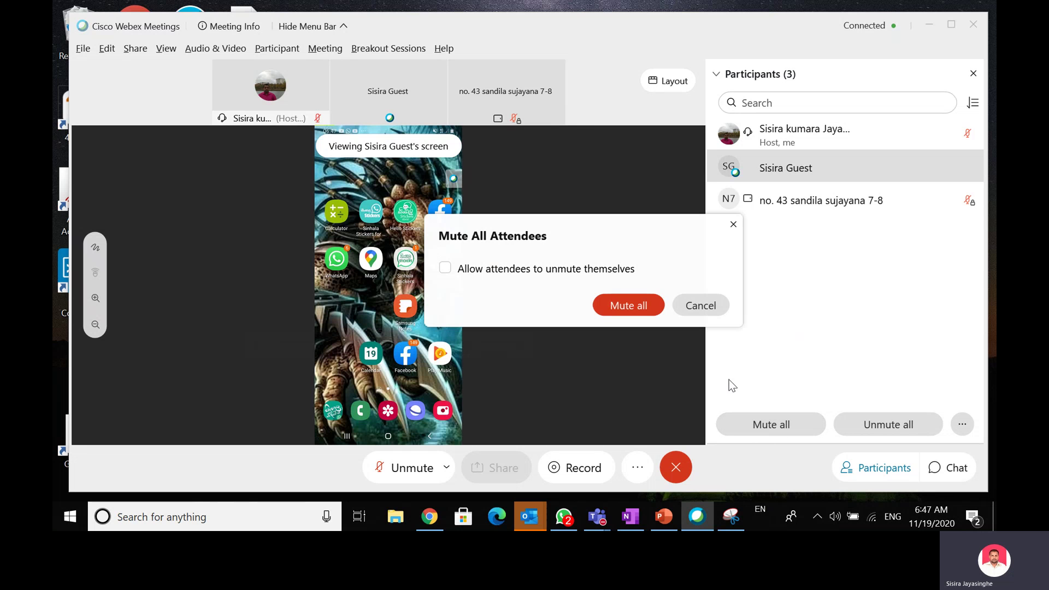
click(447, 267)
click(633, 305)
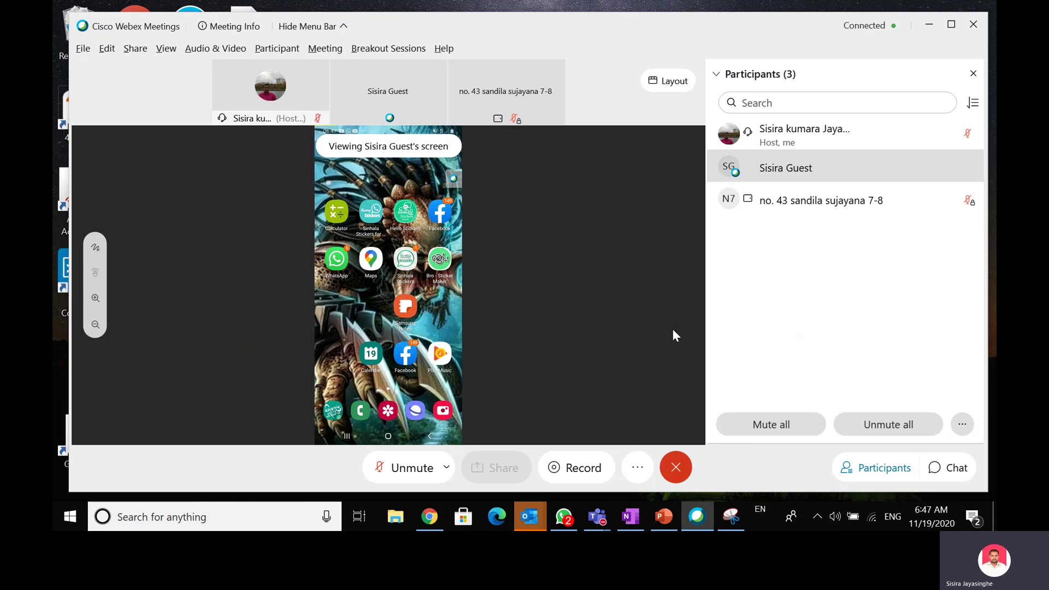
click(786, 422)
click(631, 309)
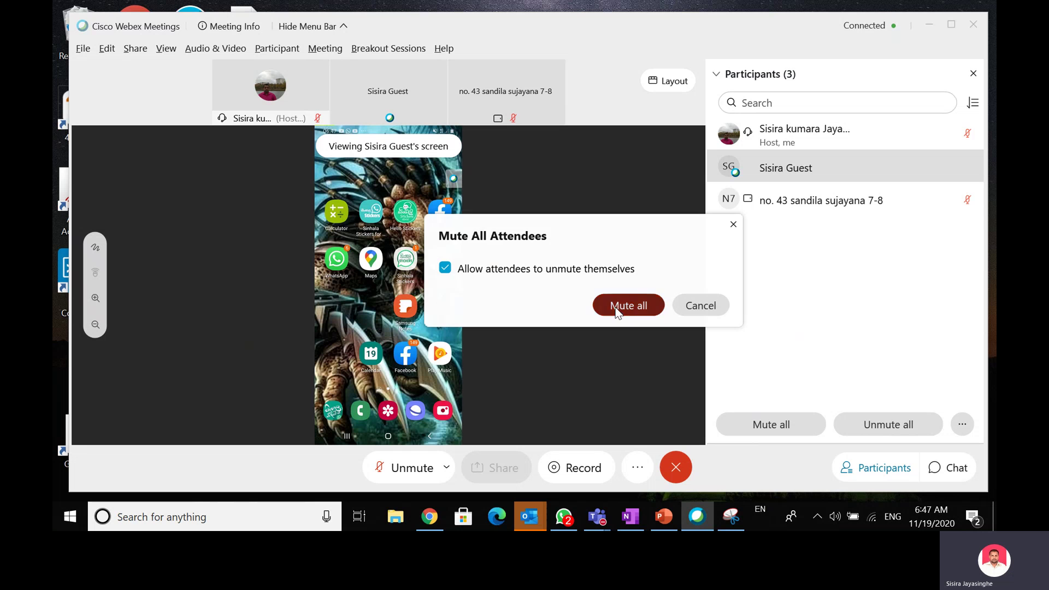
click(757, 425)
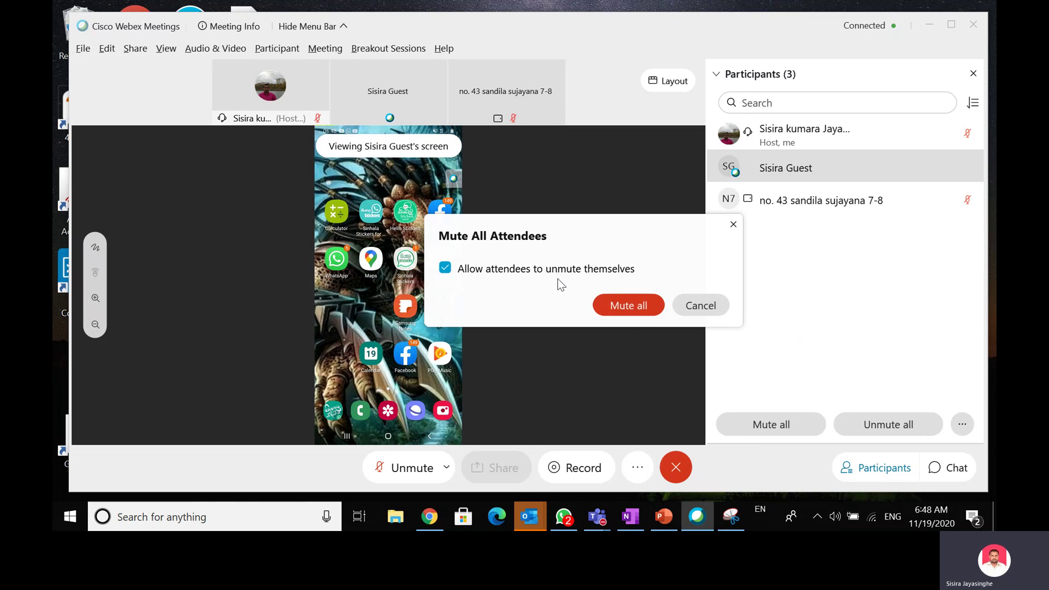
click(626, 306)
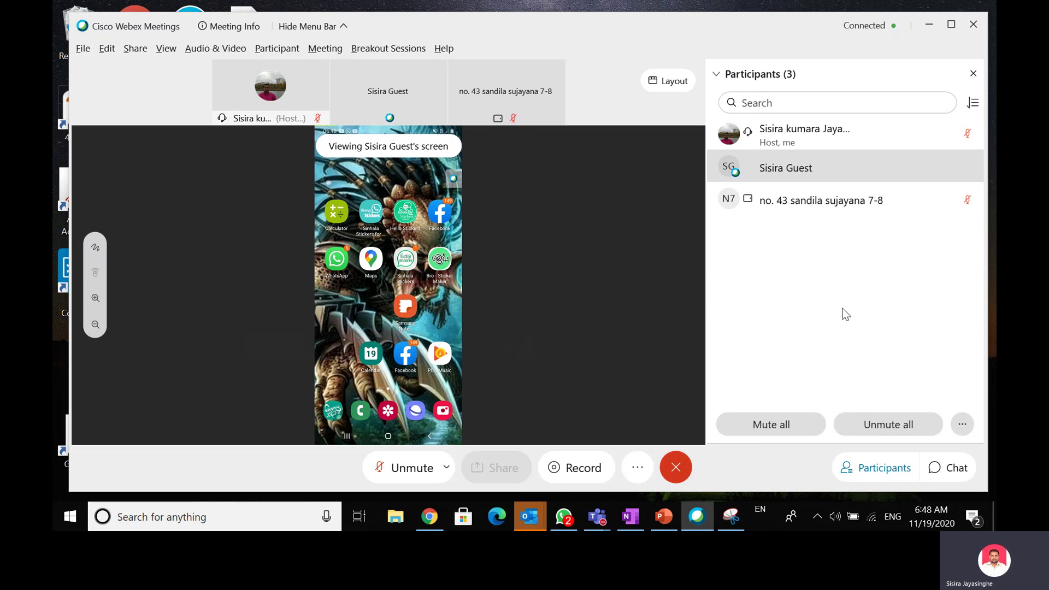
Mute all attendees with the option for attendees to unmute themselves turned off
click(778, 427)
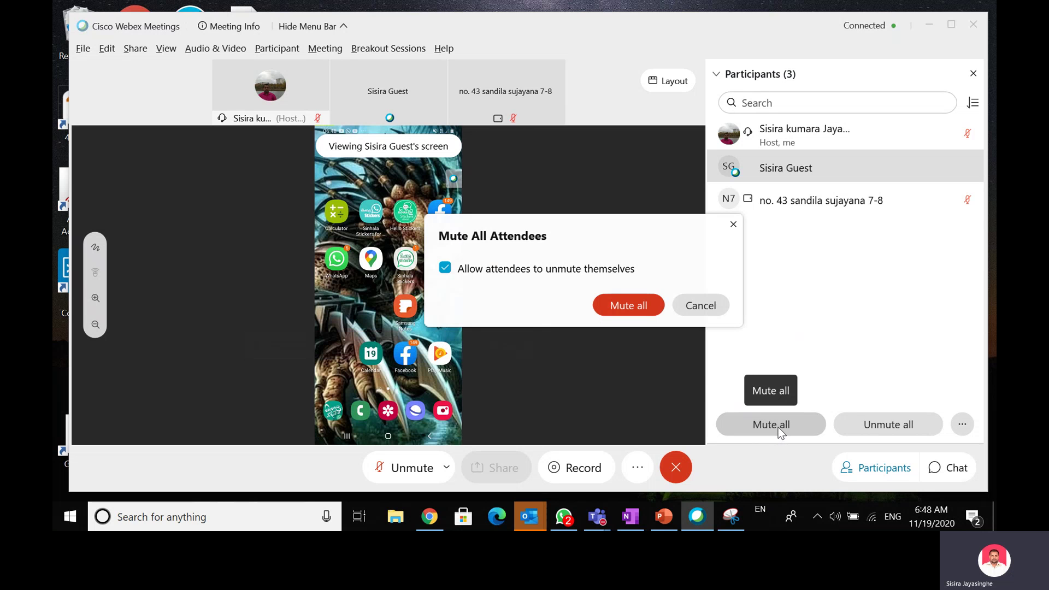
click(463, 271)
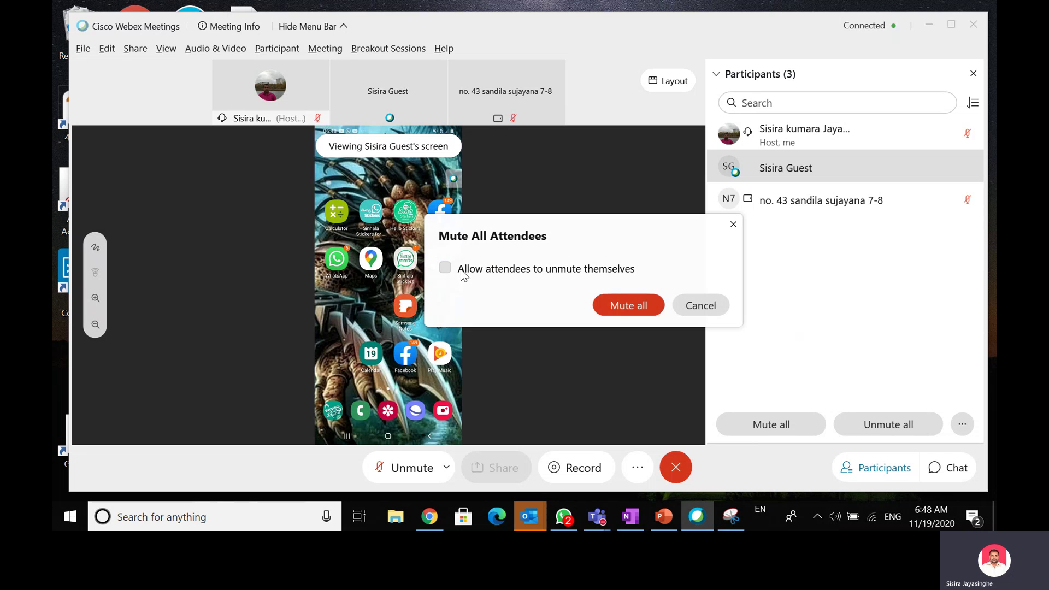
click(619, 309)
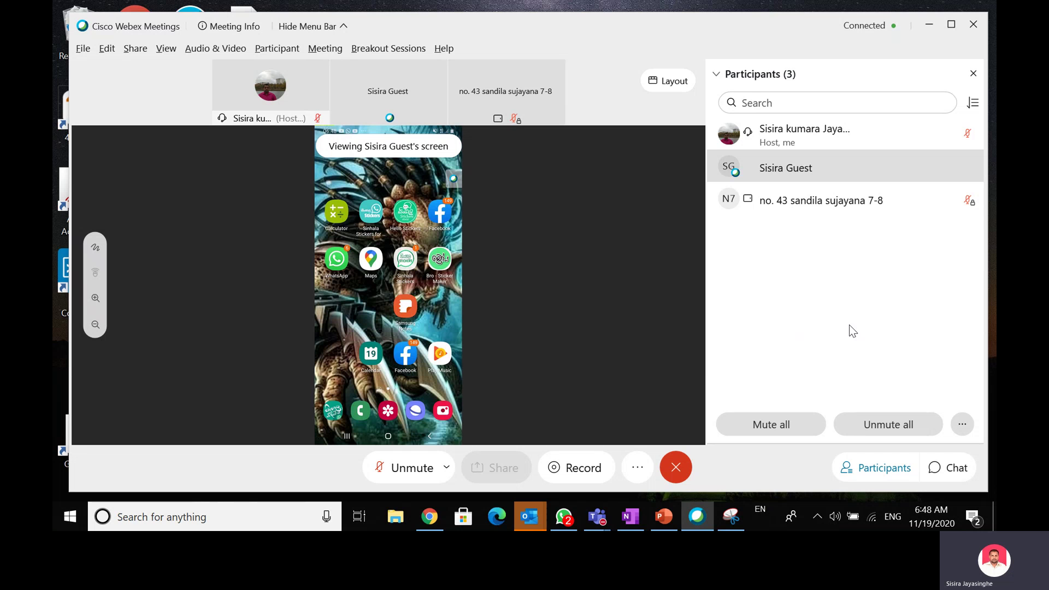
Unmute the host's own microphone and search the participant list for the muted attendee by the start of the first name
click(765, 103)
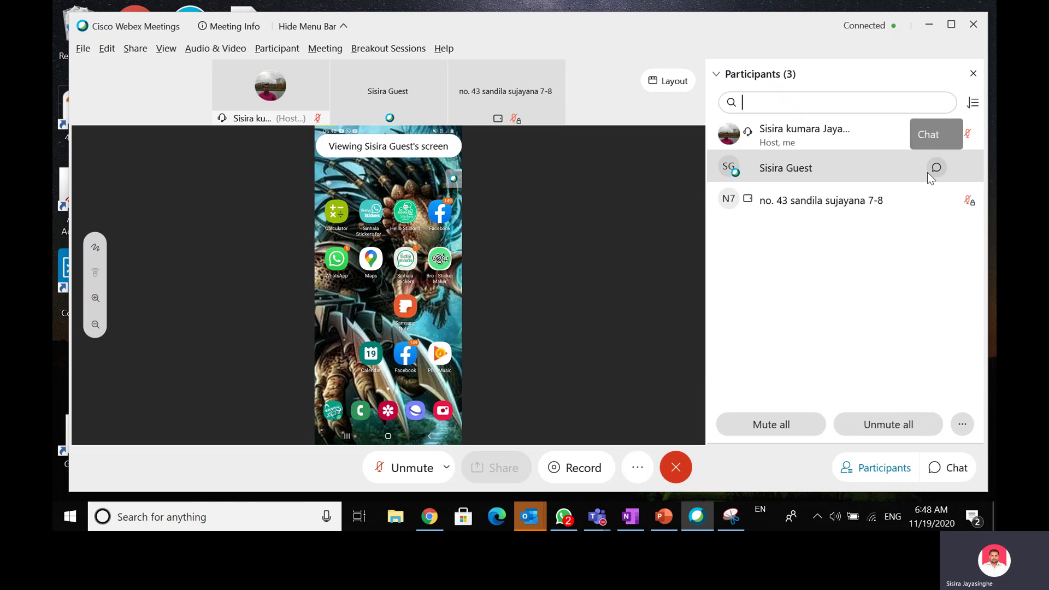
click(409, 468)
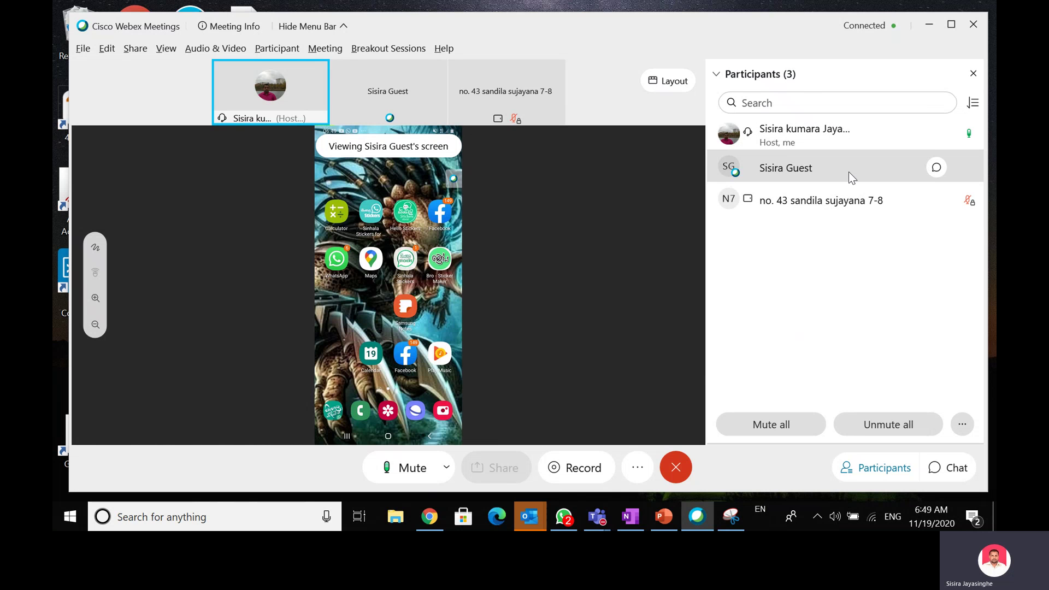
click(748, 108)
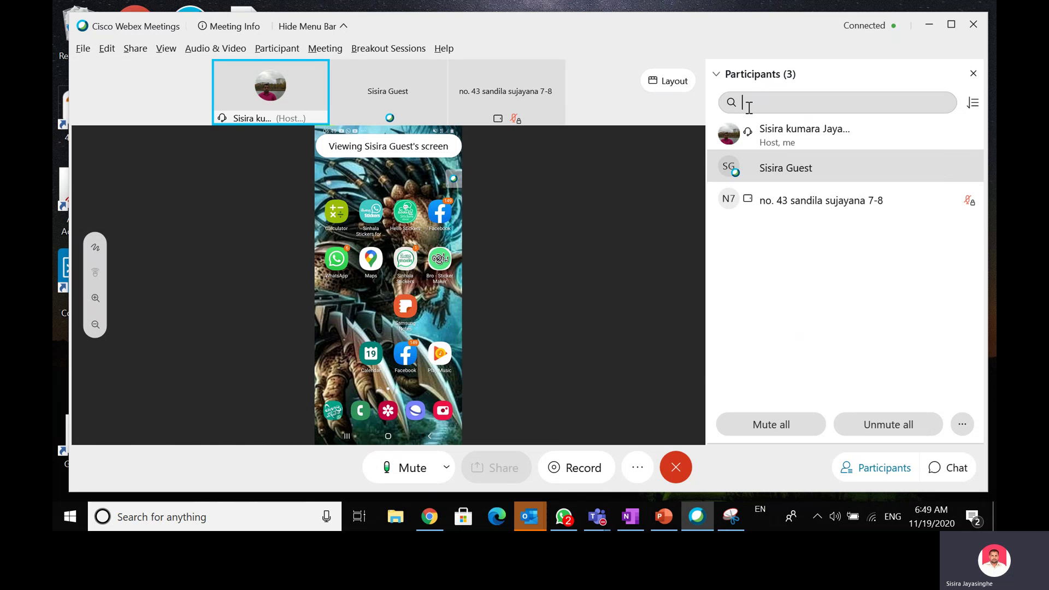
text(sand)
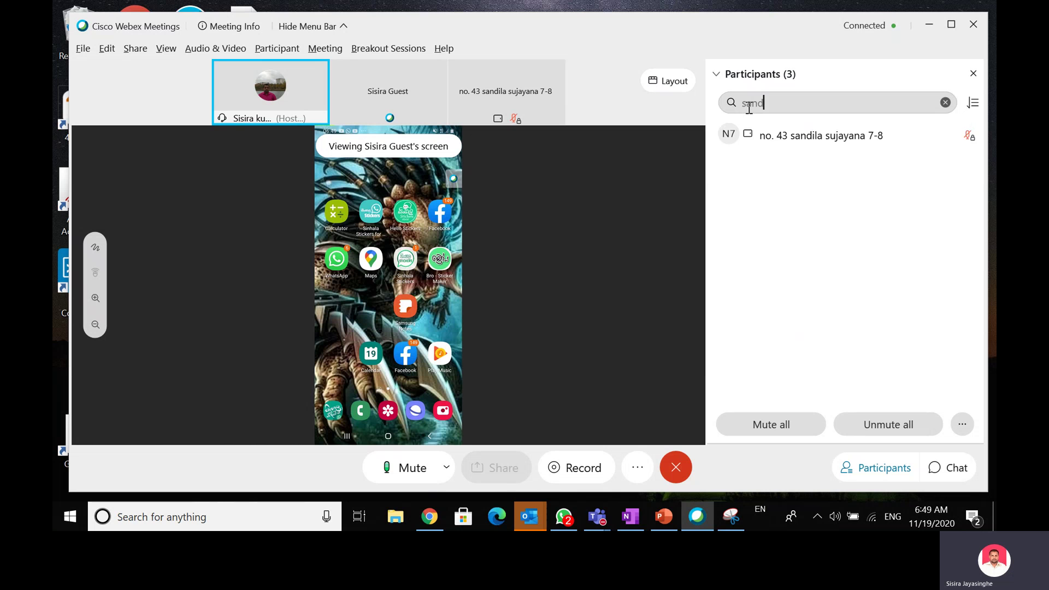
Move the attendee found by the participant search to the lobby and clear the search text
right_click(799, 133)
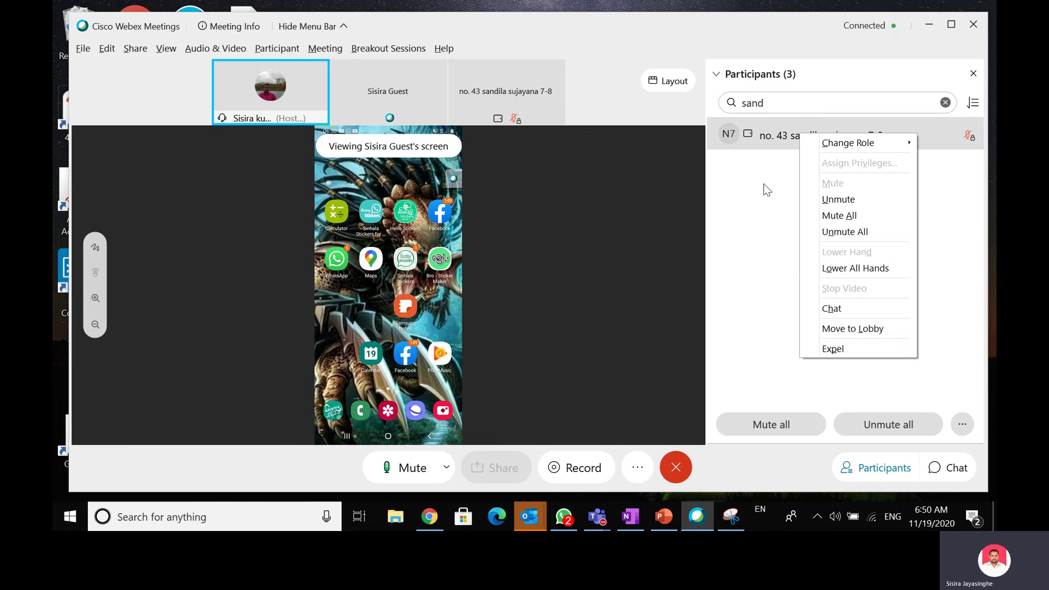
click(851, 329)
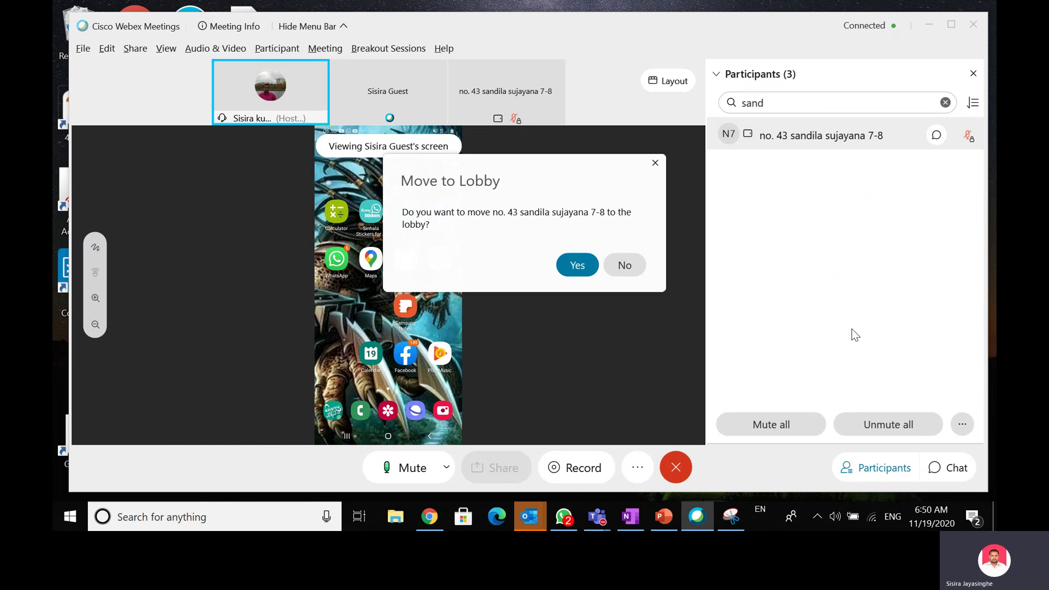
click(577, 265)
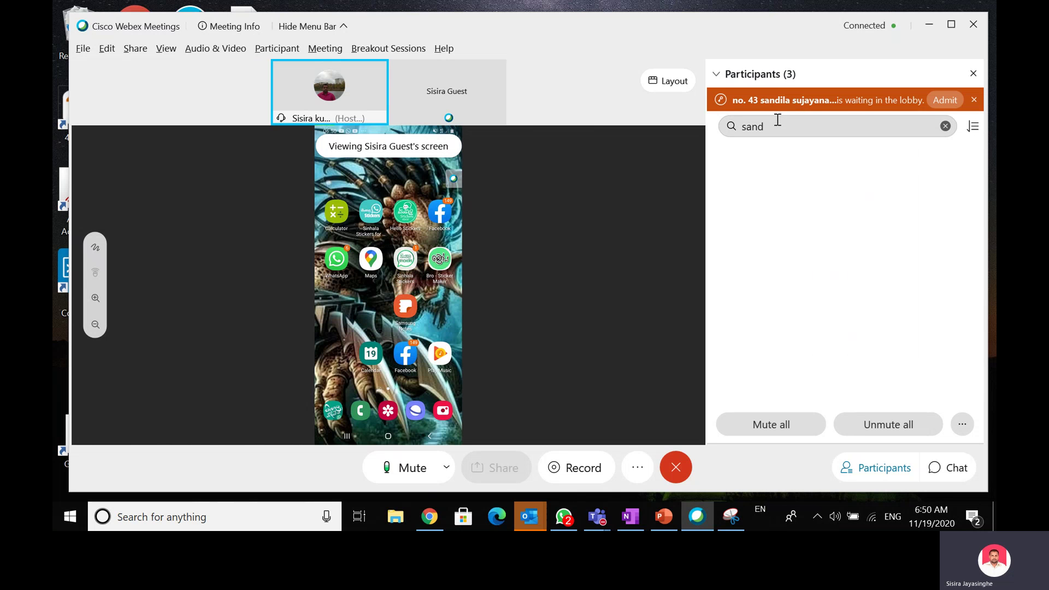
double_click(776, 125)
key(BackSpace)
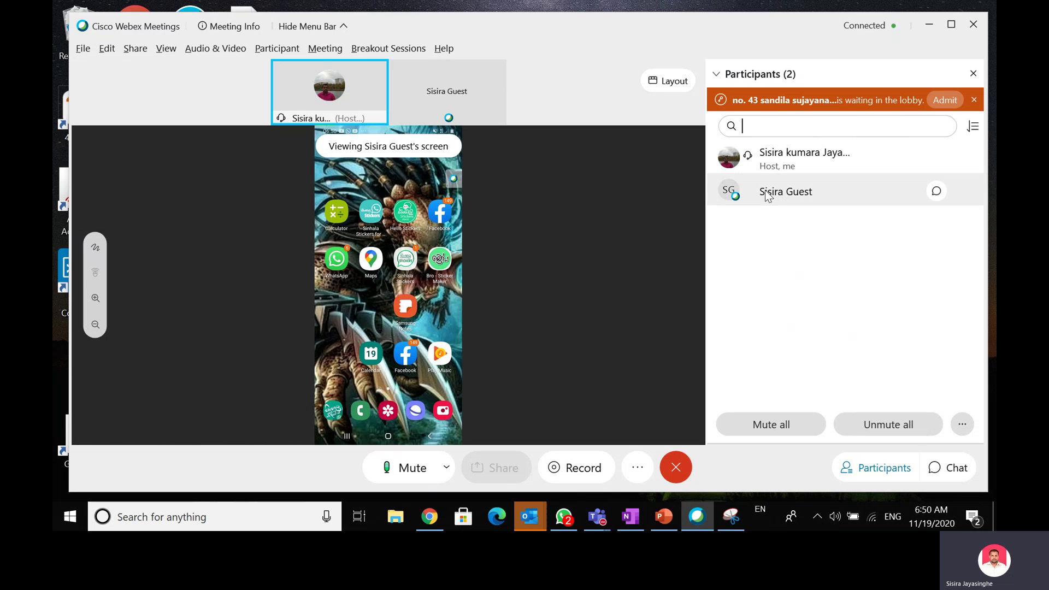
Make the host the presenter in place of the guest, agreeing to end the guest's screen sharing
right_click(782, 194)
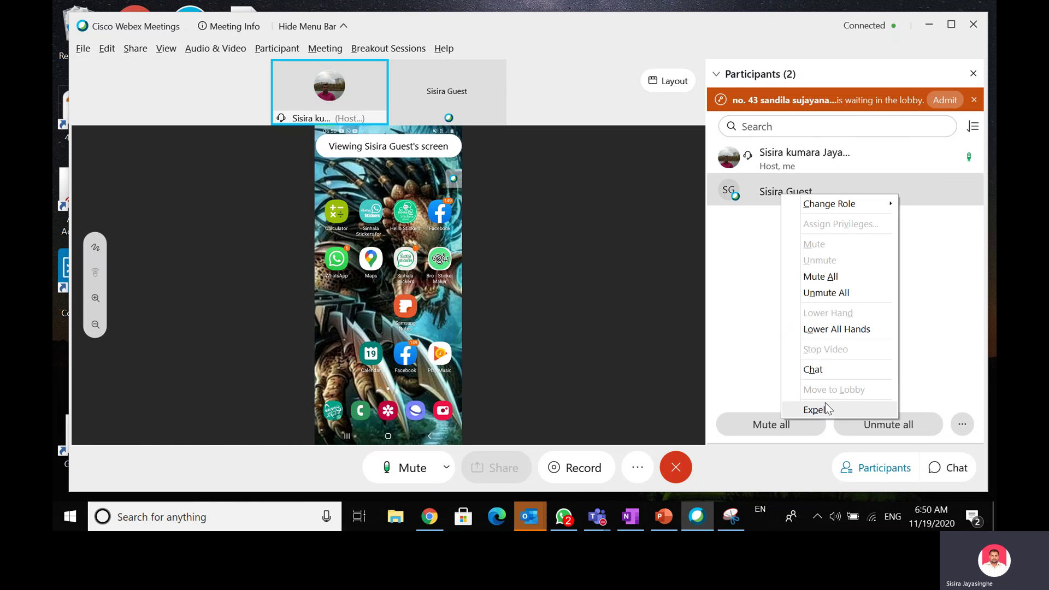
click(742, 313)
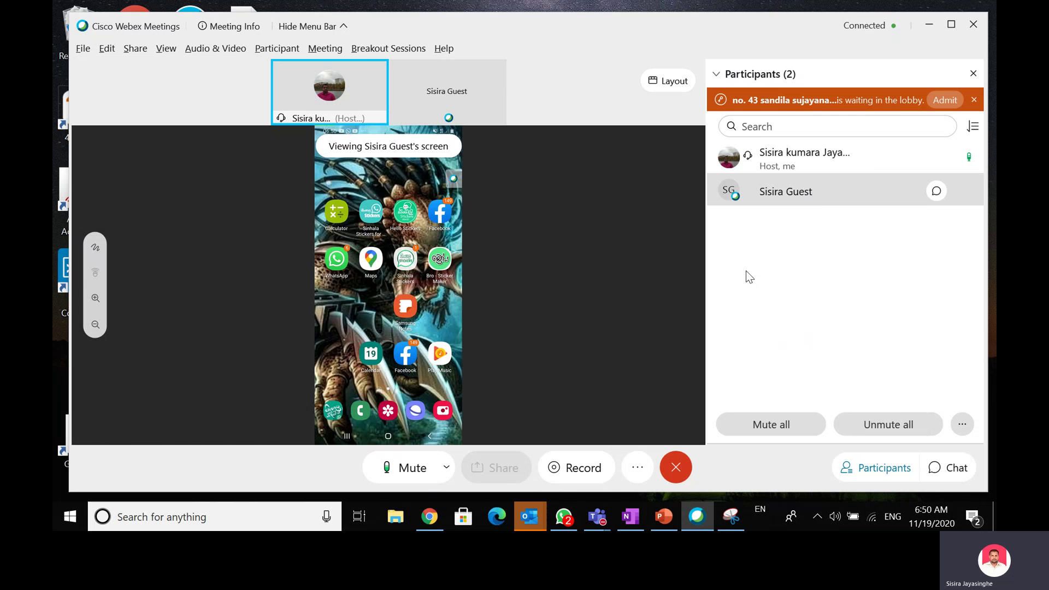
right_click(775, 159)
mouse_move(818, 164)
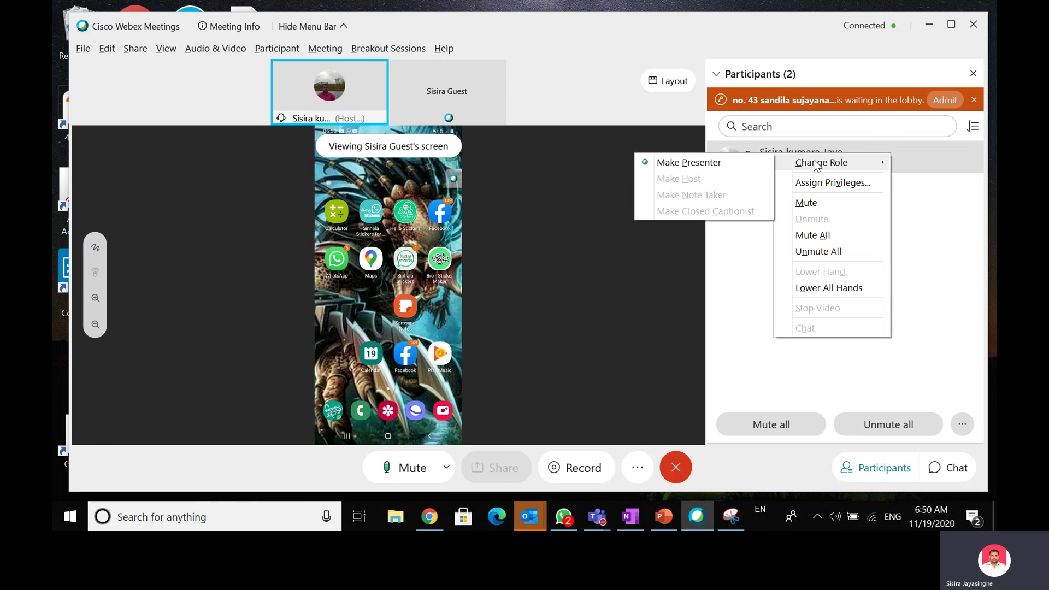
click(707, 167)
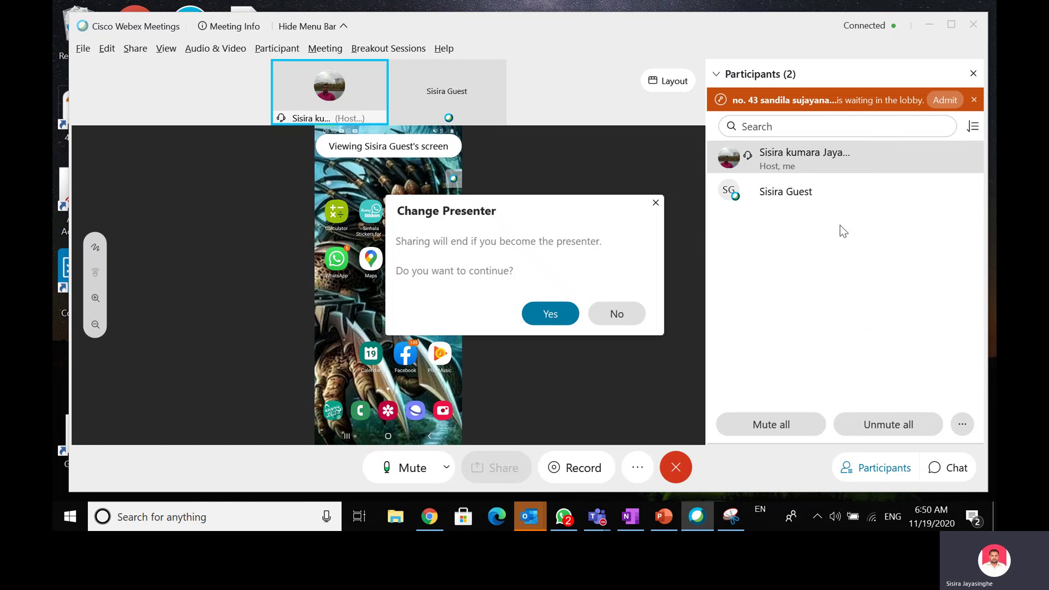
click(545, 311)
Move the remaining guest participant to the lobby and confirm the move
right_click(771, 195)
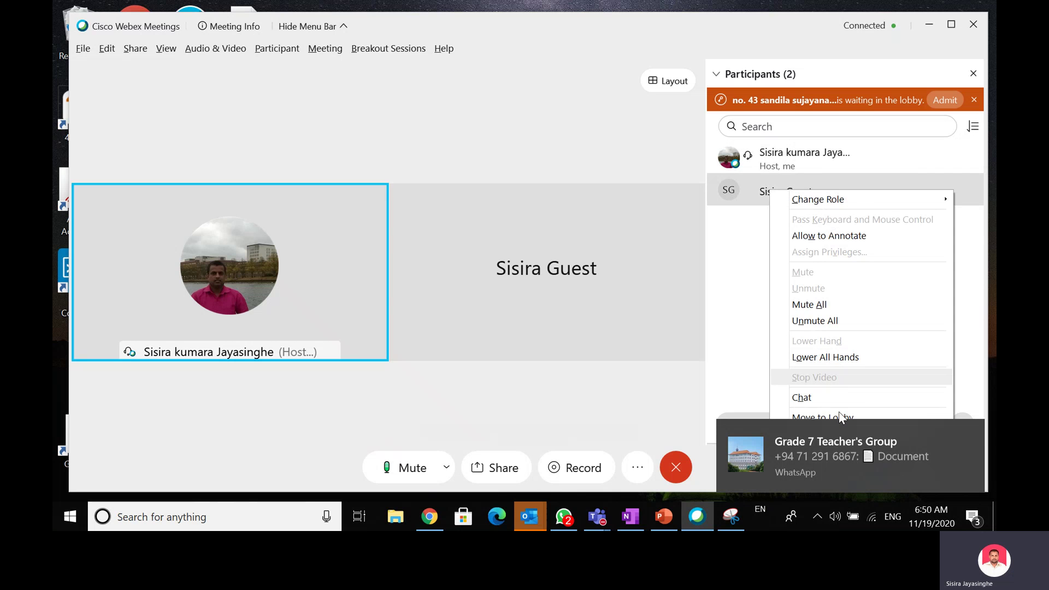
click(962, 430)
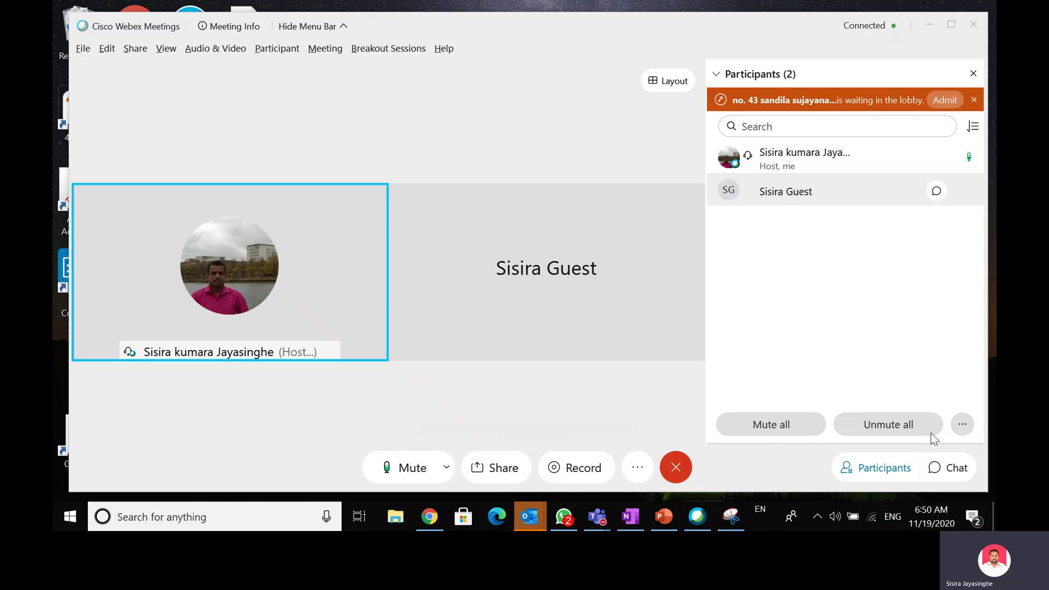
right_click(802, 196)
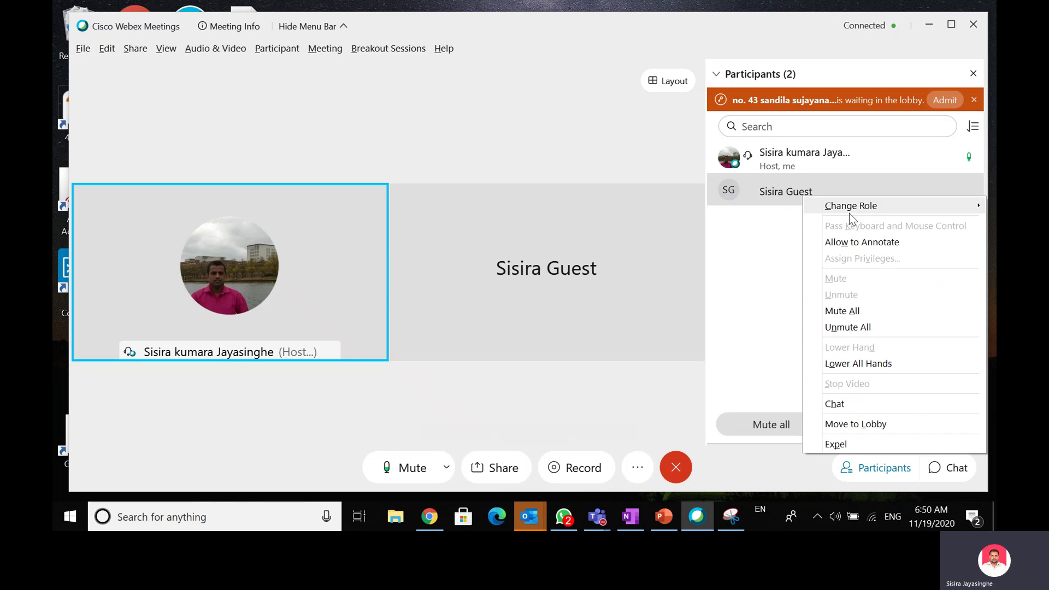
click(858, 423)
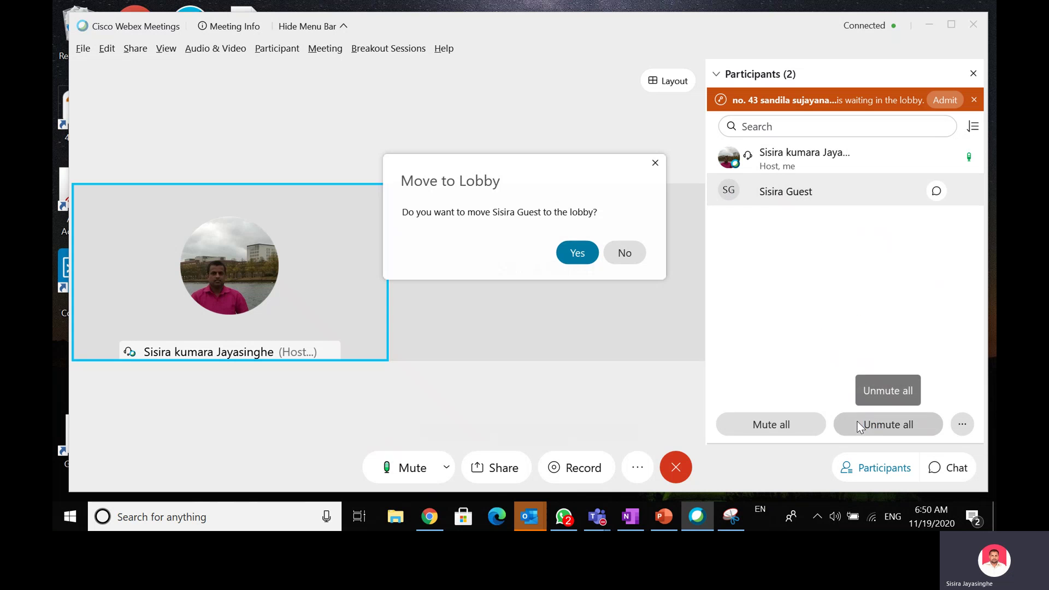
click(581, 251)
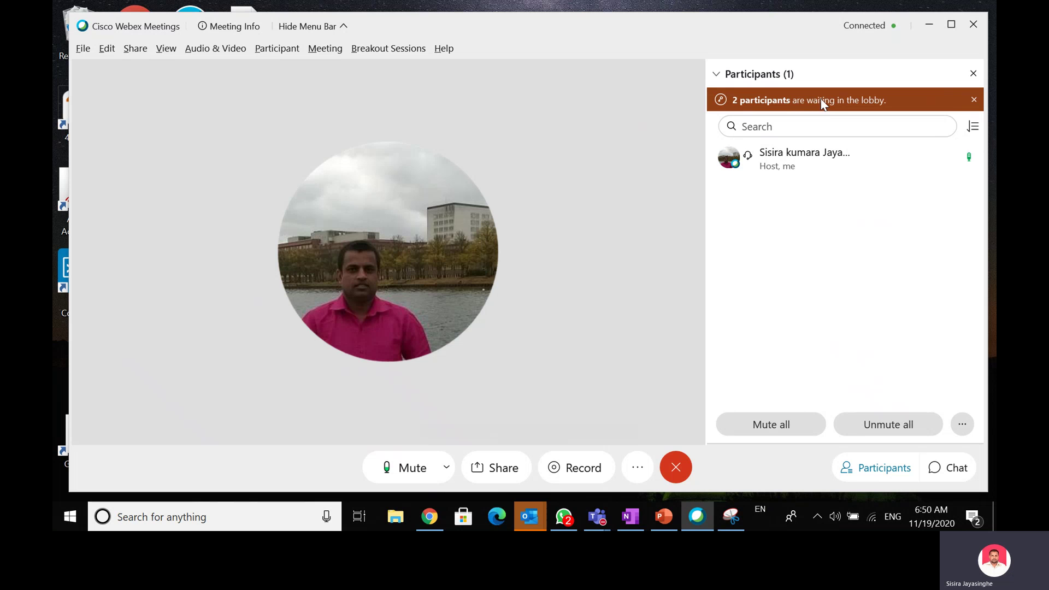
Select all Not Signed In / External participants waiting in the lobby and admit them together
click(759, 103)
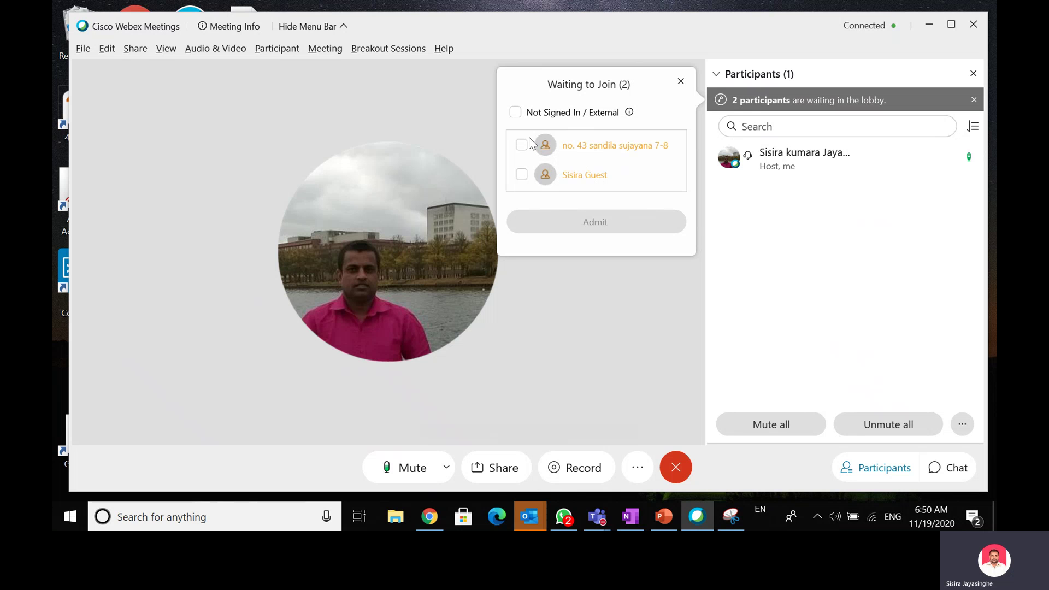
click(515, 112)
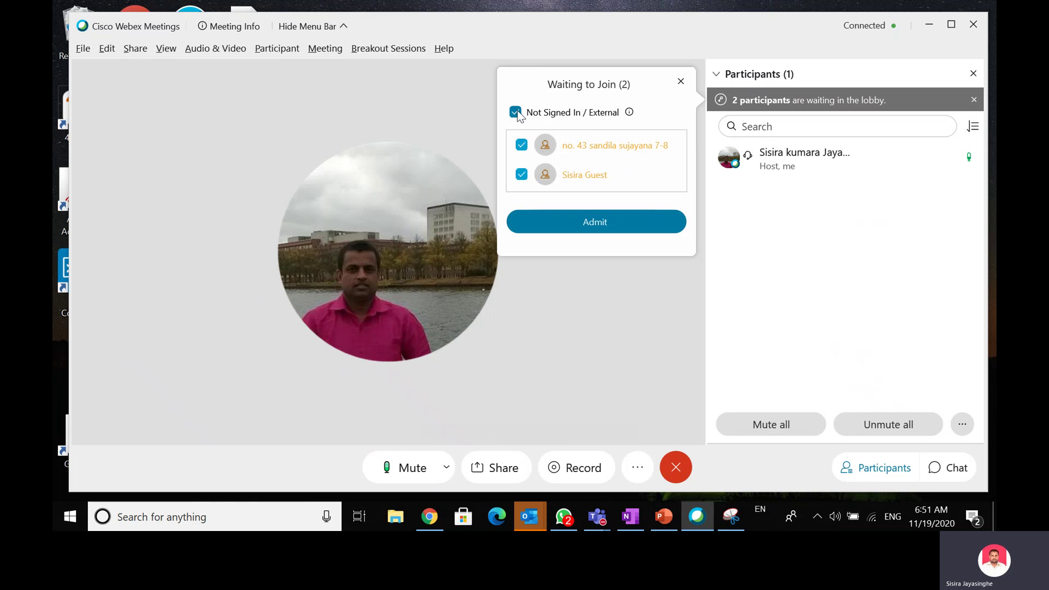
click(611, 227)
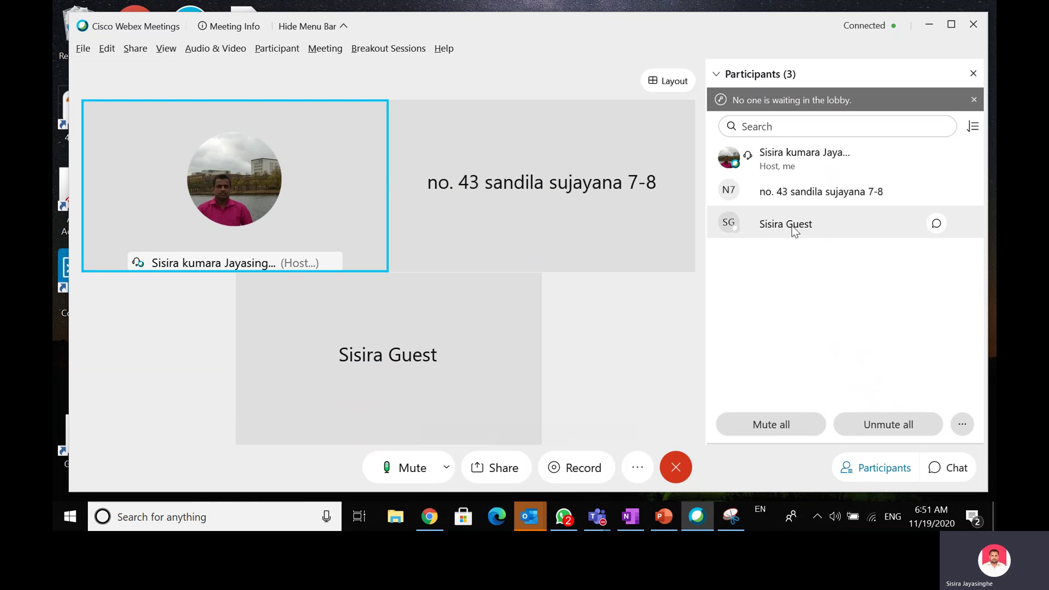
Mute all attendees twice, leaving the option to let attendees unmute themselves off
click(771, 425)
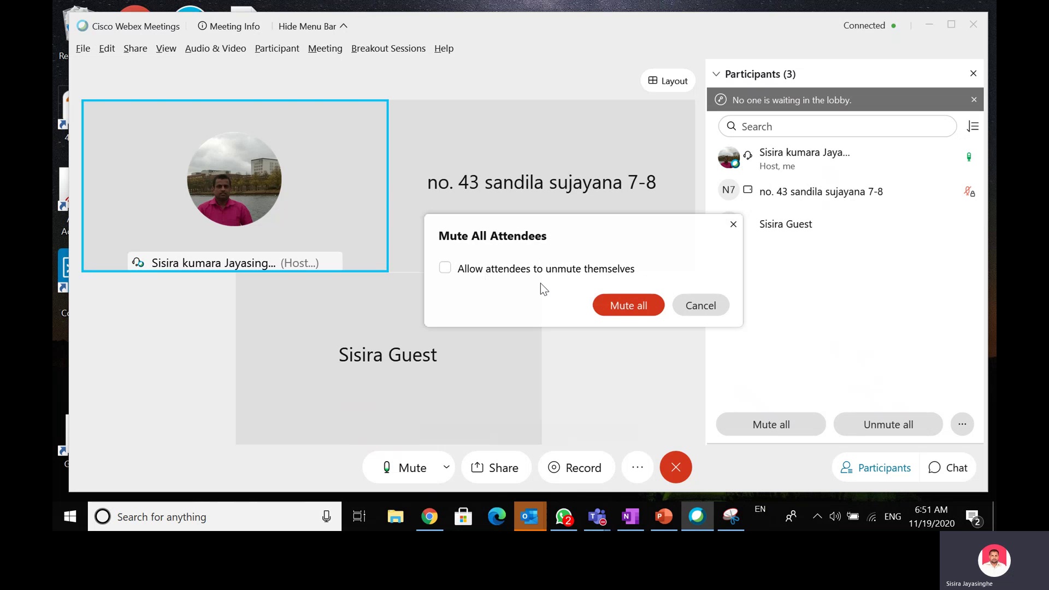
click(632, 312)
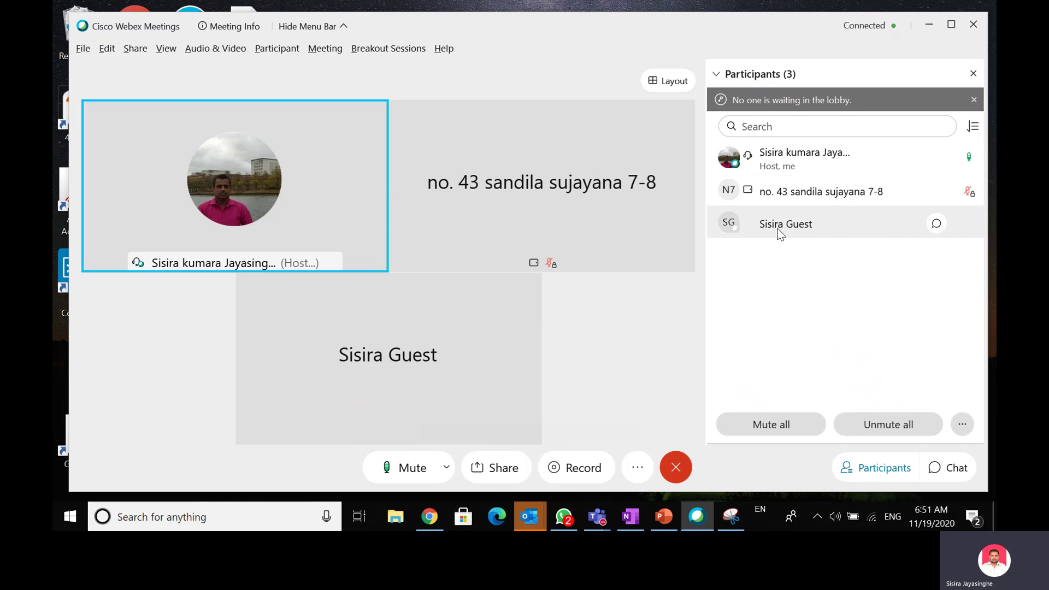
click(772, 427)
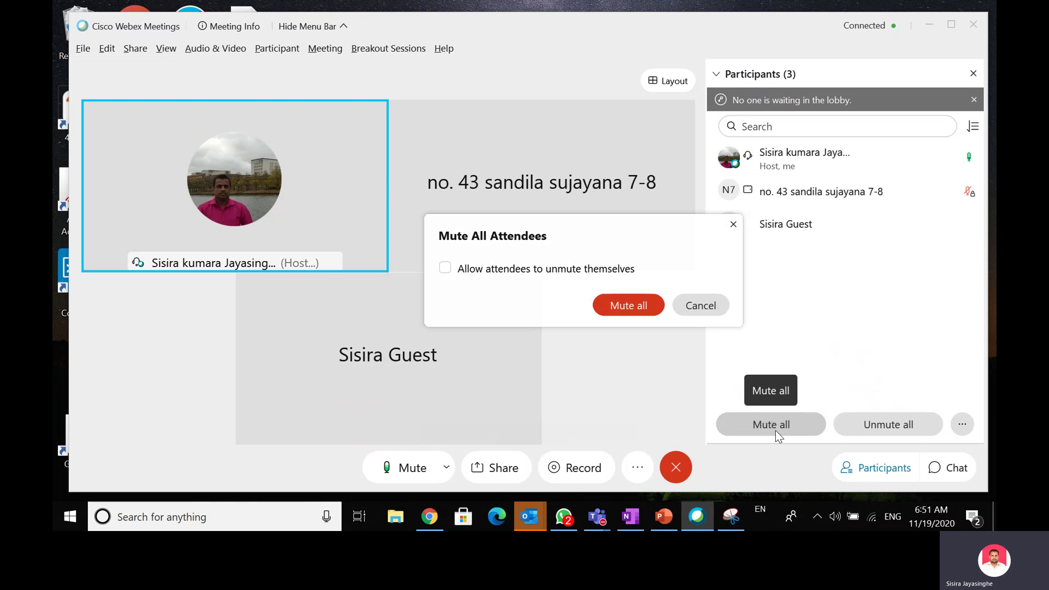
click(638, 307)
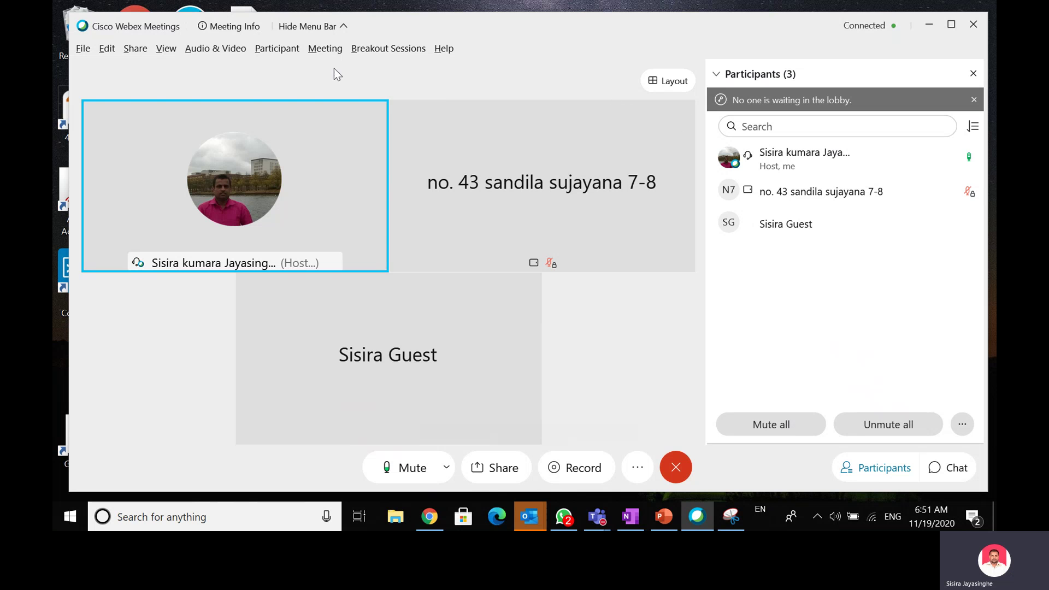
Lock the meeting and check where it can be unlocked again
click(325, 48)
click(343, 160)
click(320, 51)
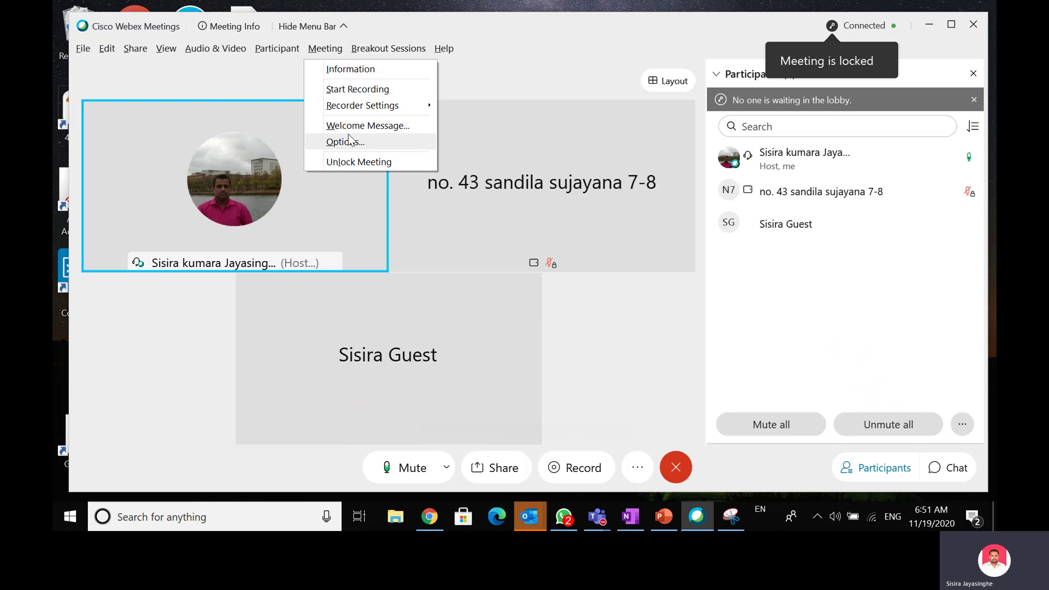
click(795, 86)
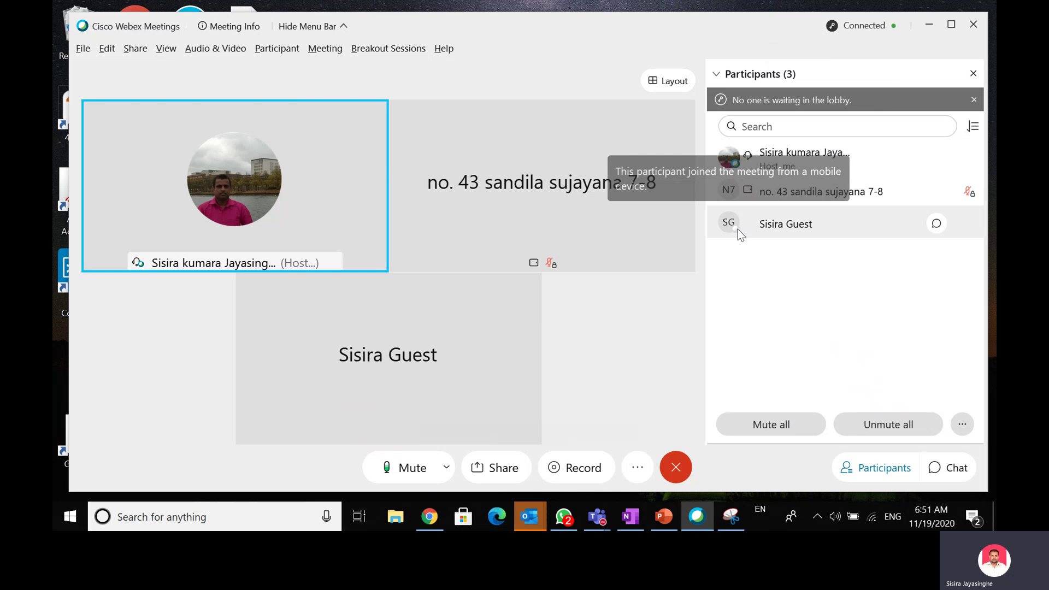
Move the guest and the other attendee from the locked meeting to the lobby, one by one
right_click(800, 233)
mouse_move(846, 237)
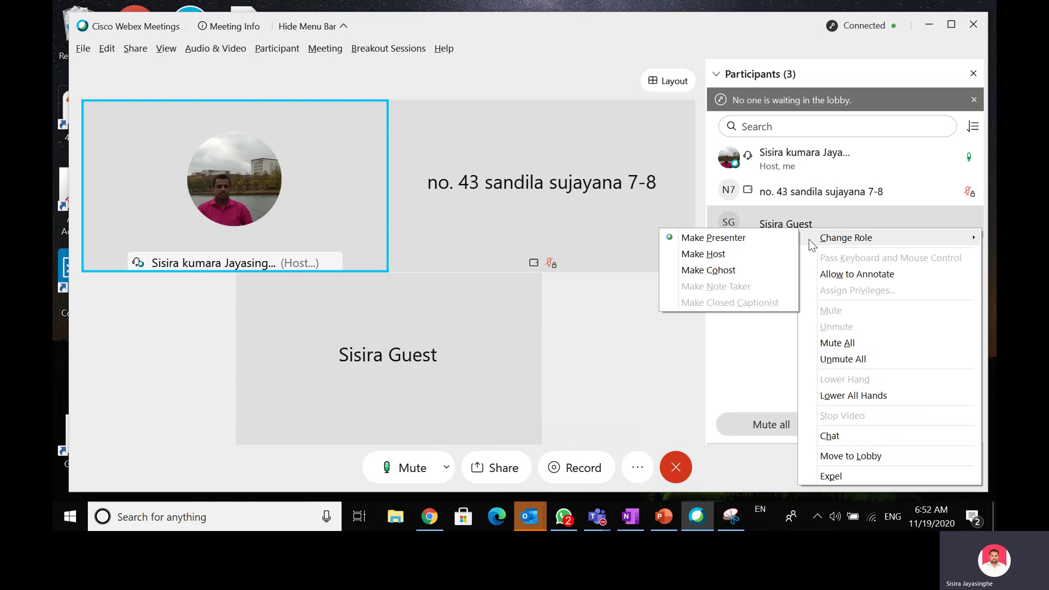
click(836, 452)
click(577, 252)
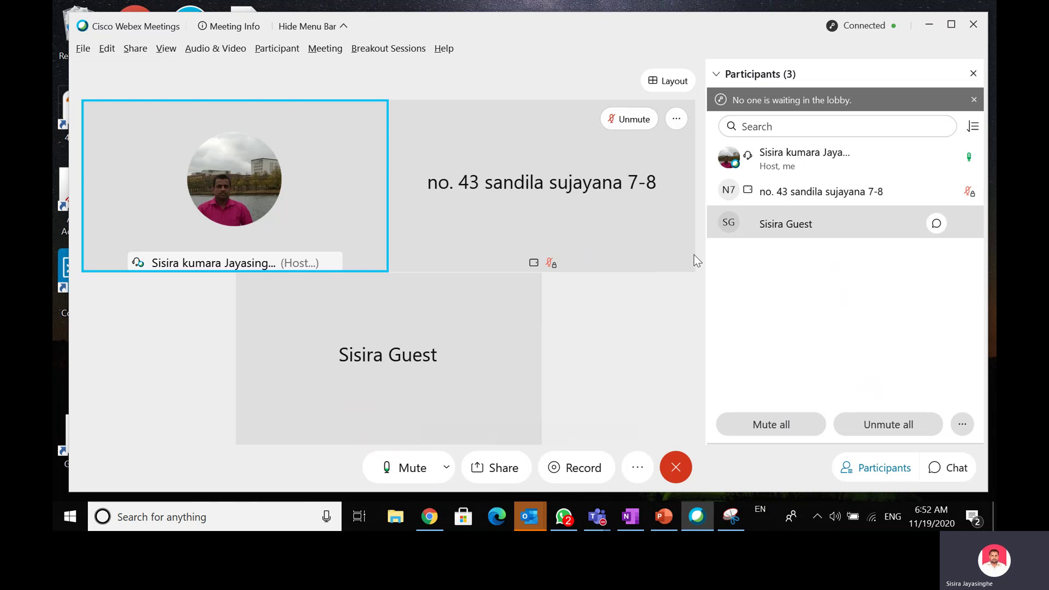
right_click(792, 196)
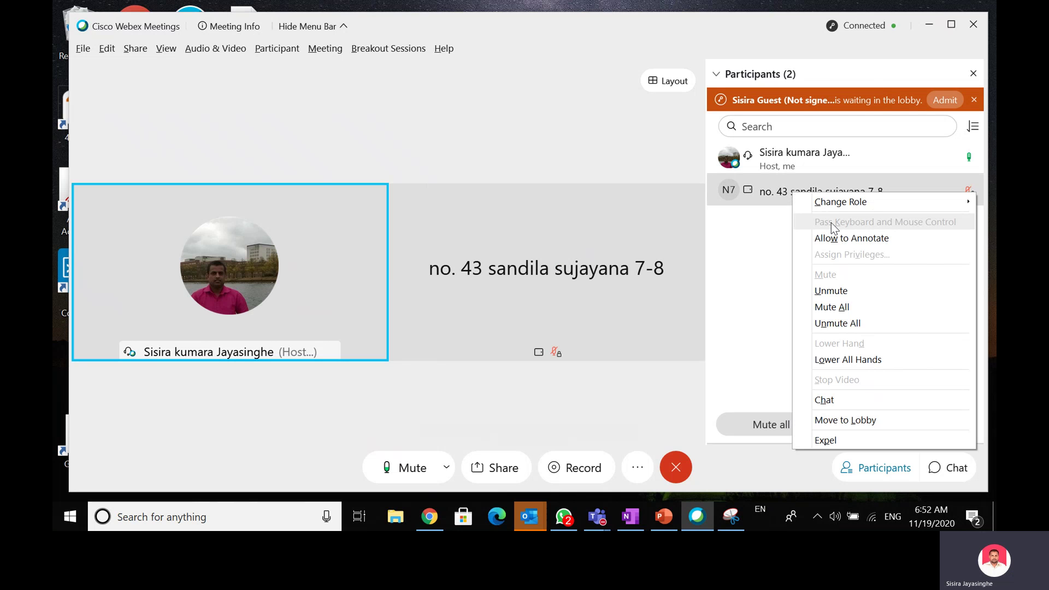
click(838, 420)
click(577, 264)
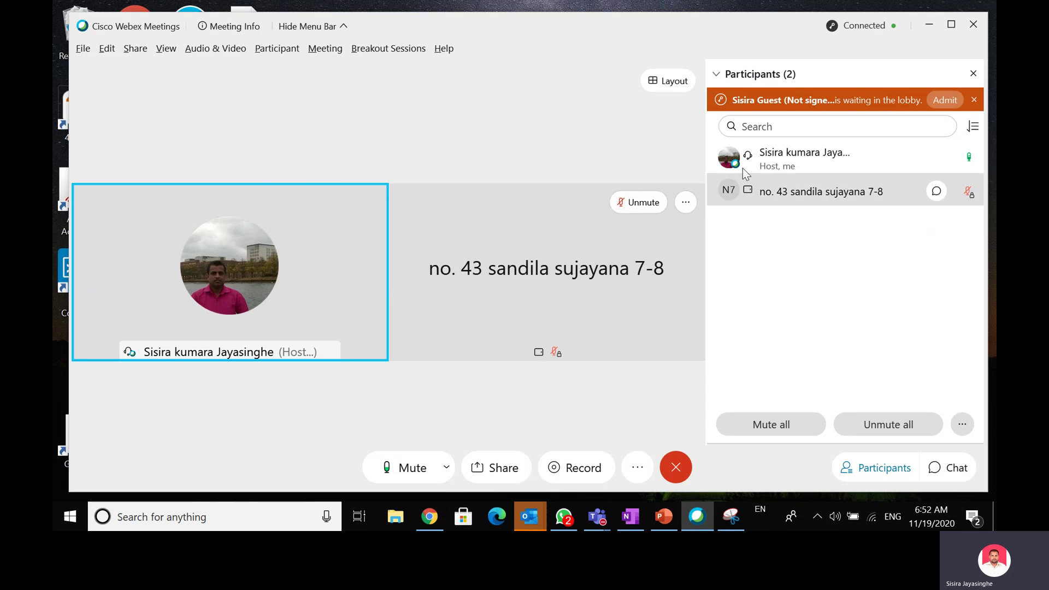
Admit only the guest from the lobby's waiting list first, and admit the remaining attendee separately
click(750, 103)
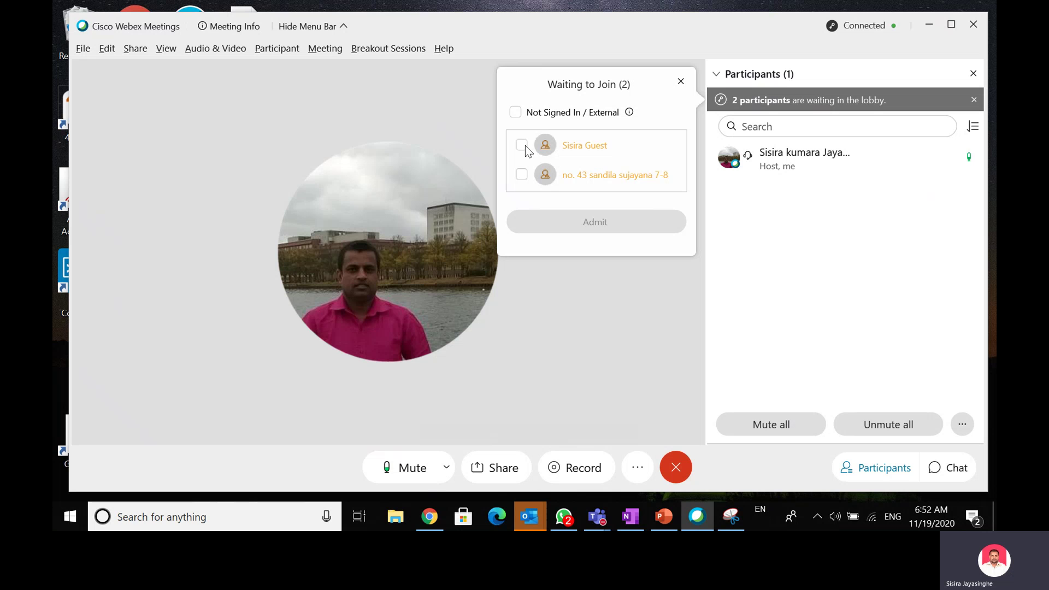
click(515, 113)
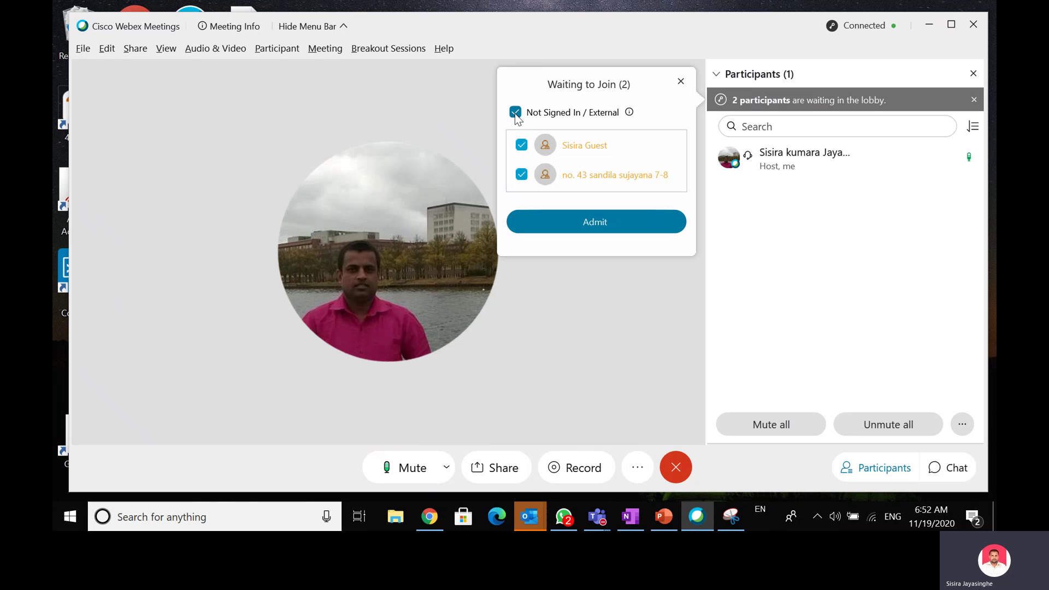
click(515, 113)
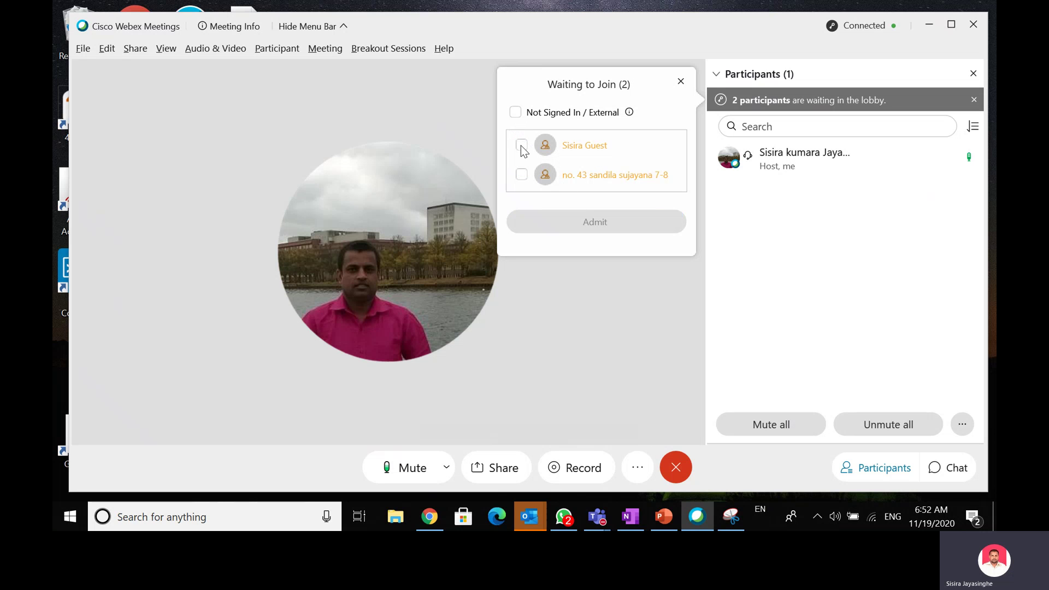
click(521, 145)
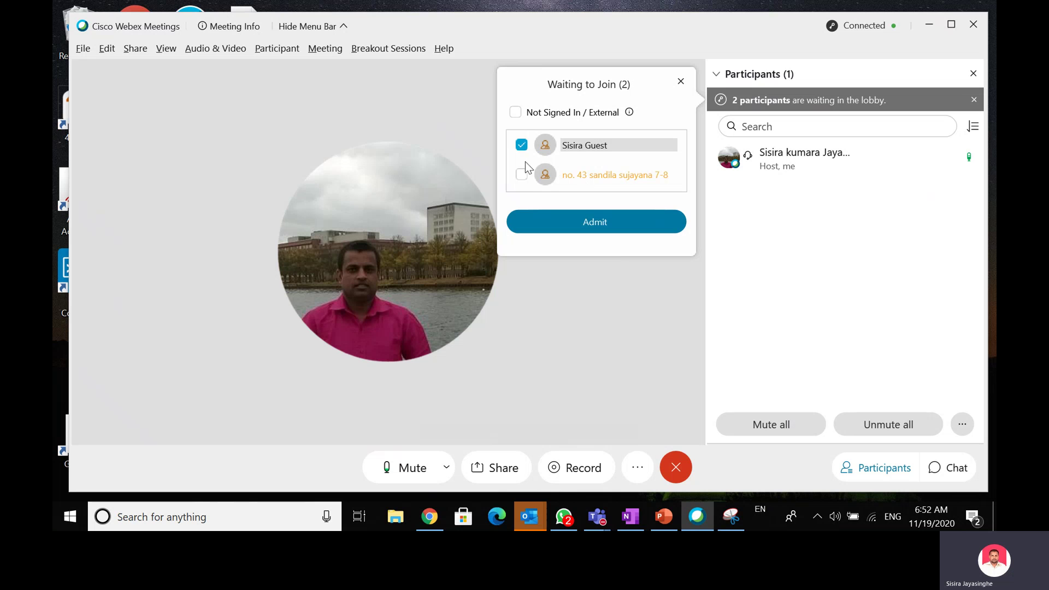
click(602, 224)
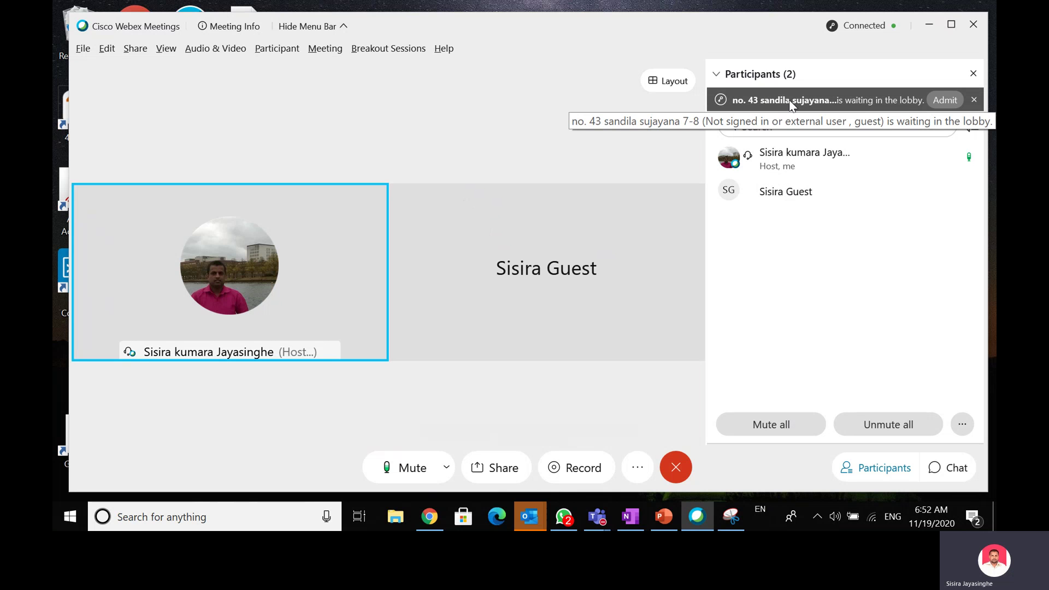
click(946, 101)
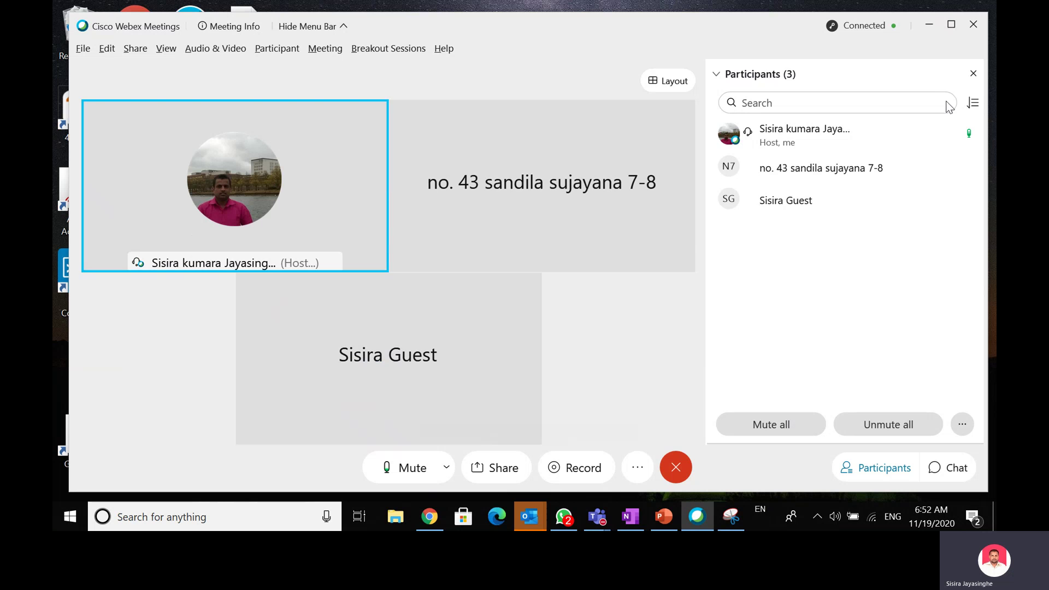
Mute the readmitted attendees without allowing them to unmute themselves, and switch to the PowerPoint outline of host controls
click(779, 425)
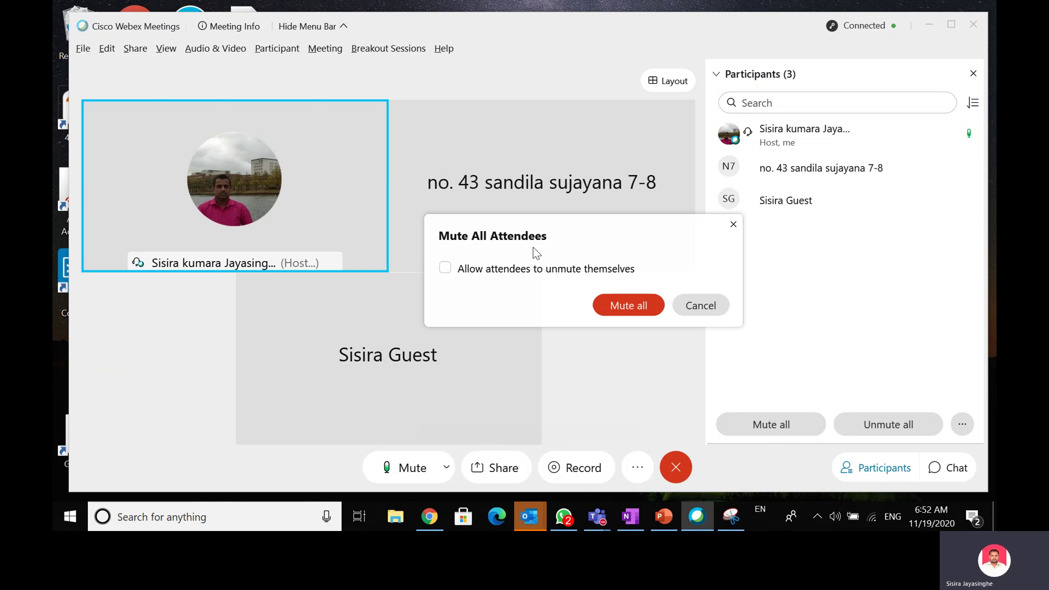
click(629, 310)
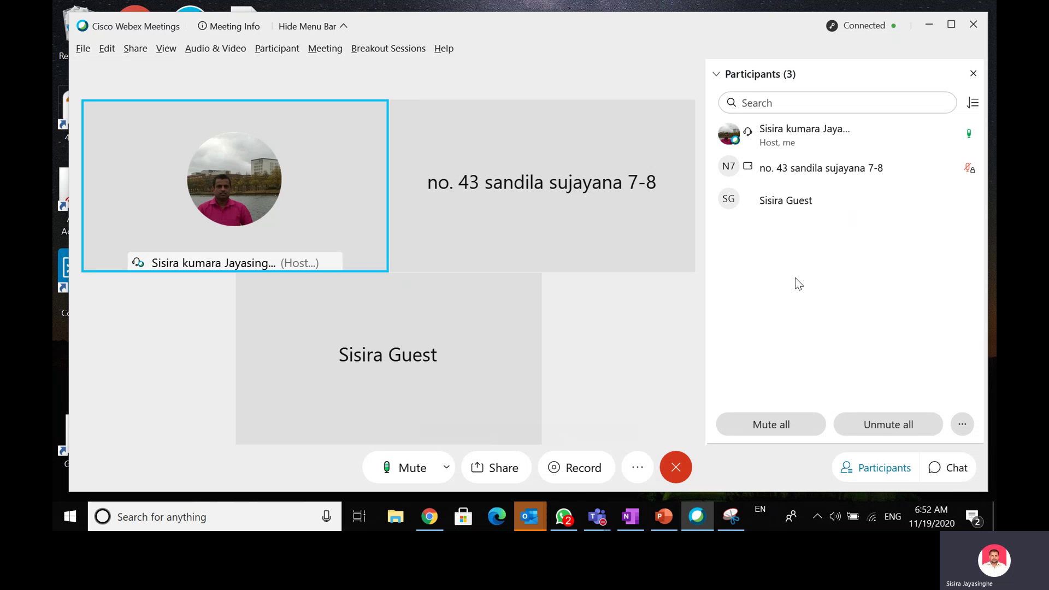
click(675, 514)
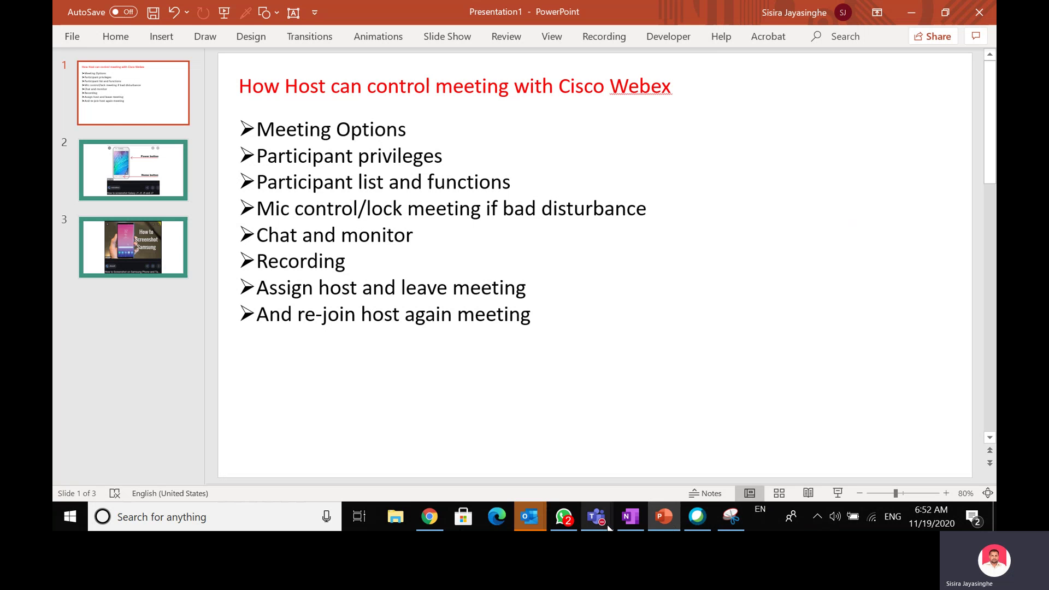
Switch back to the Webex meeting and unlock it
click(703, 519)
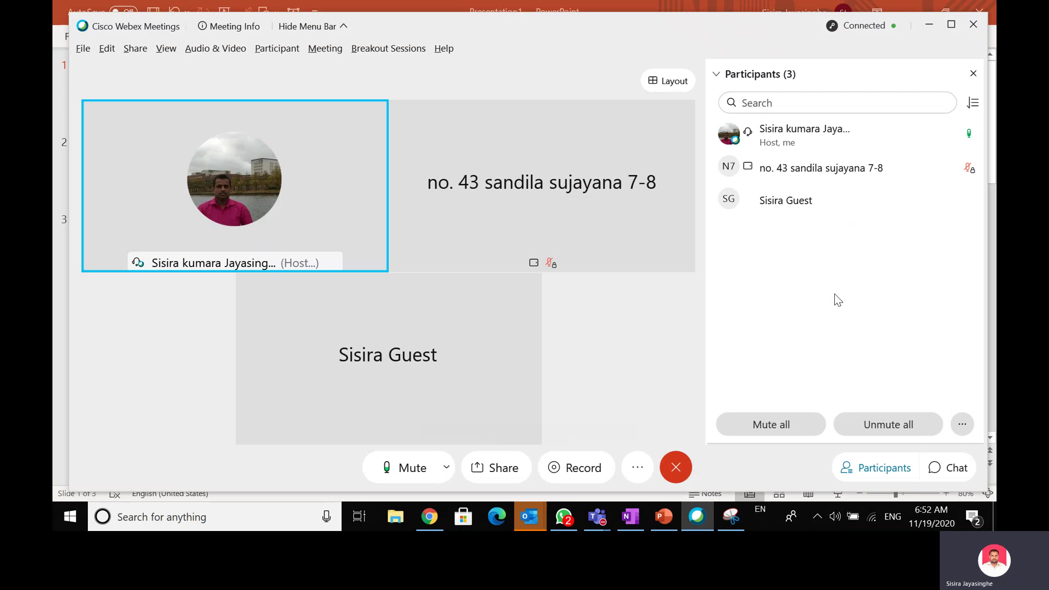
click(334, 52)
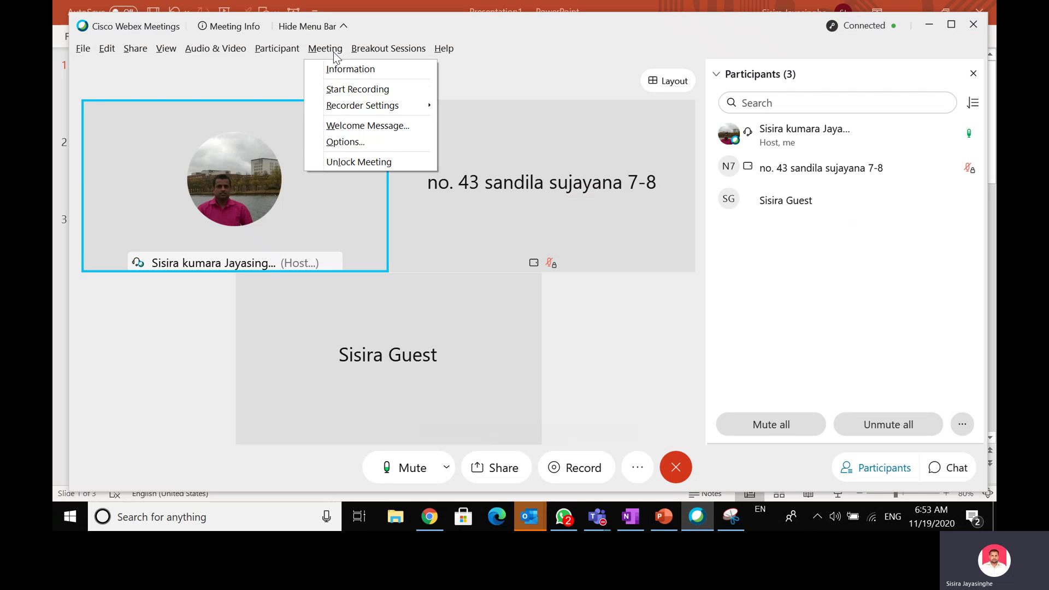
click(354, 162)
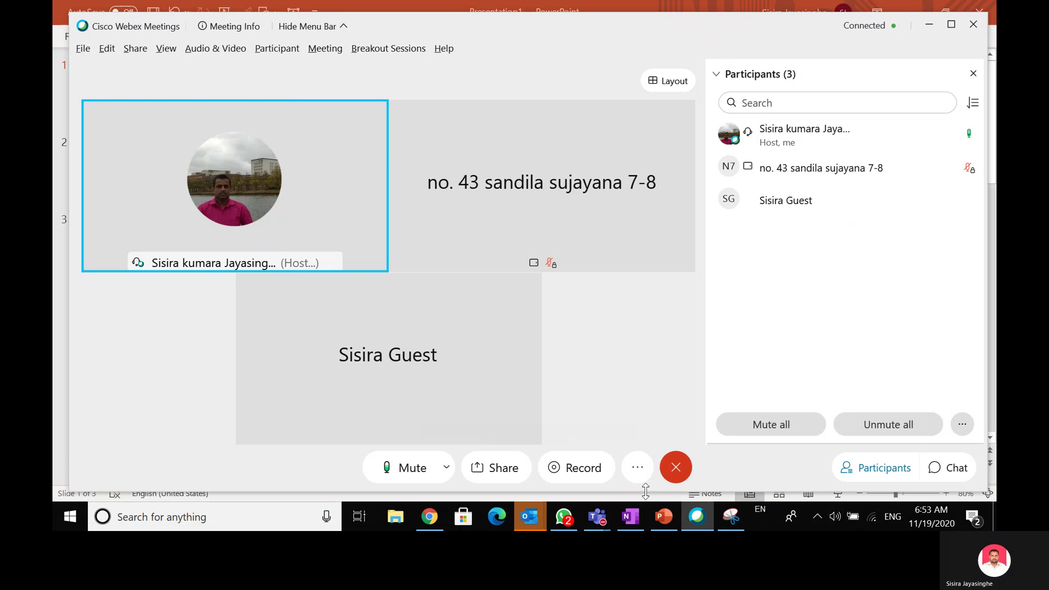
Check the PowerPoint outline, return to Webex and start recording the meeting to an MPEG4 file on New Volume (D:)
click(699, 519)
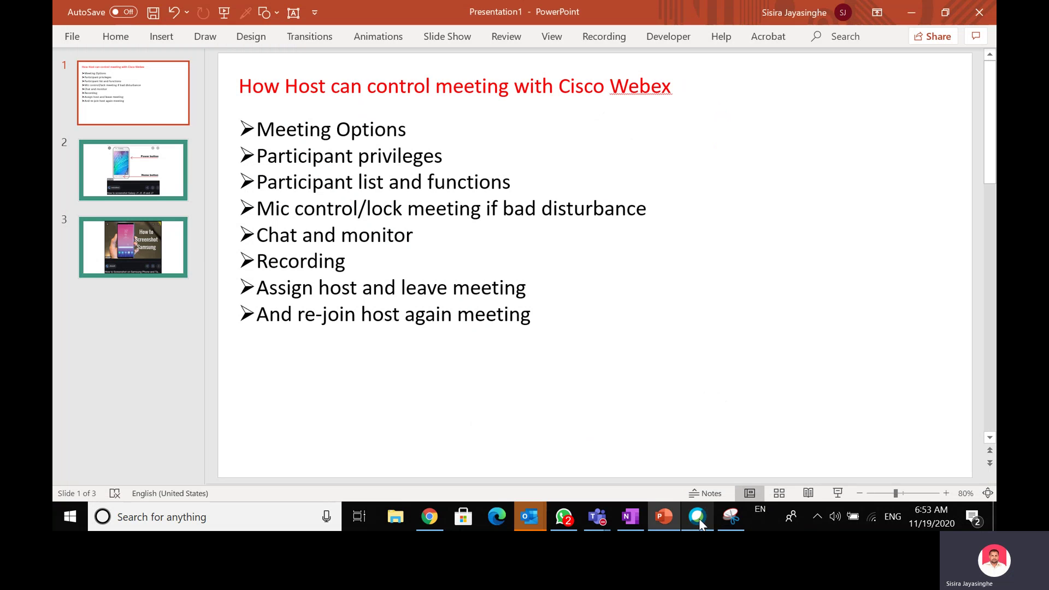
click(699, 520)
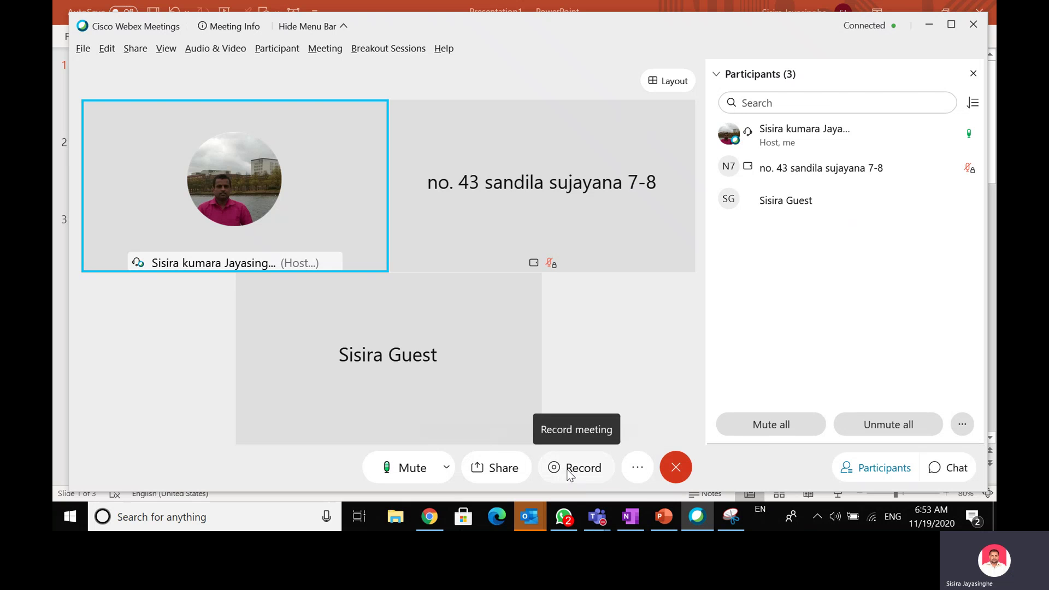
click(585, 469)
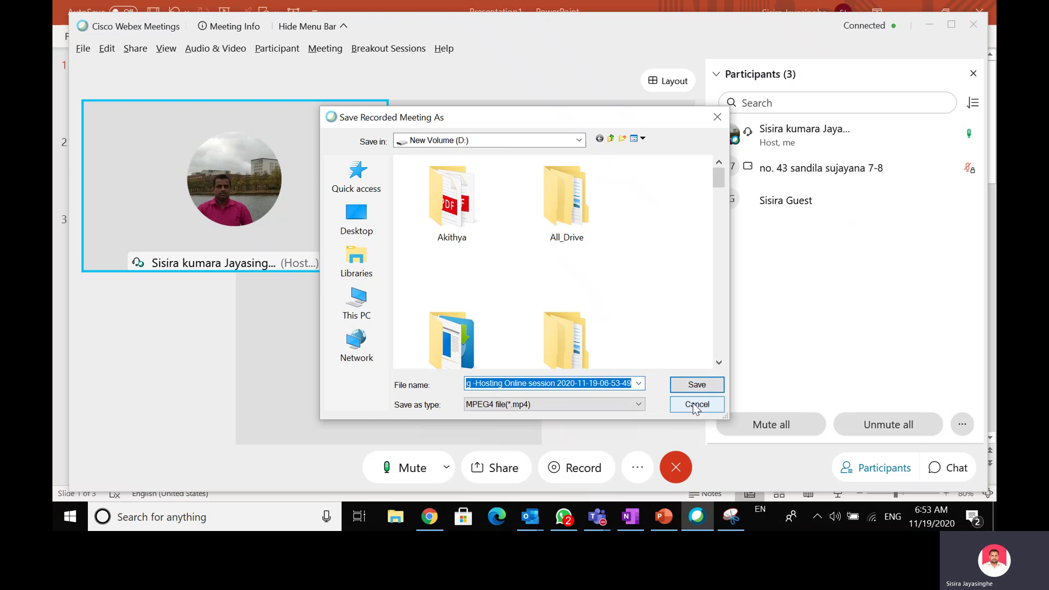
click(697, 386)
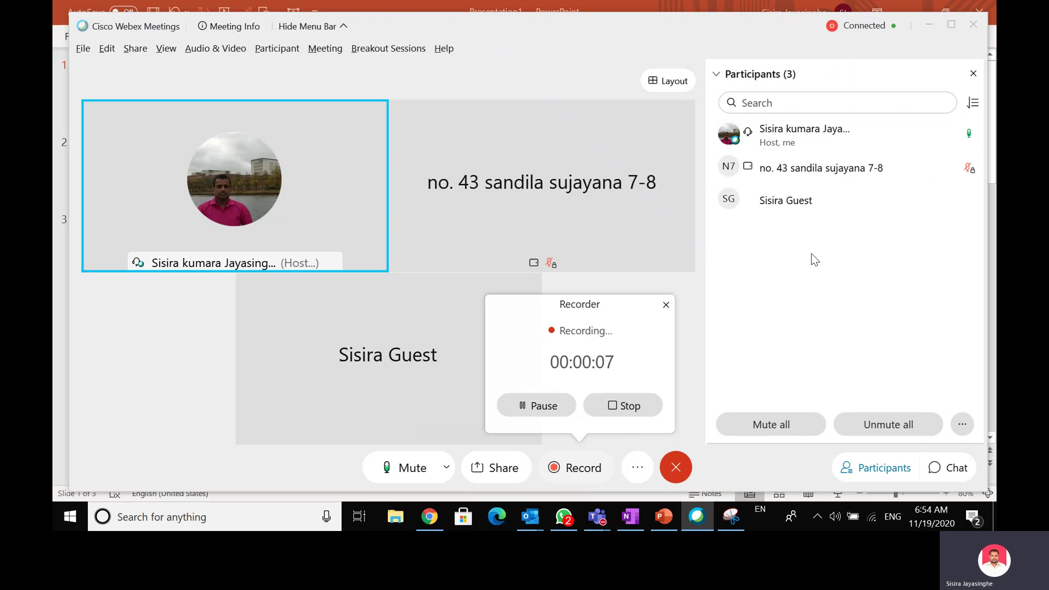
Pause and resume the meeting recording, and bring the PowerPoint outline back into view
click(542, 408)
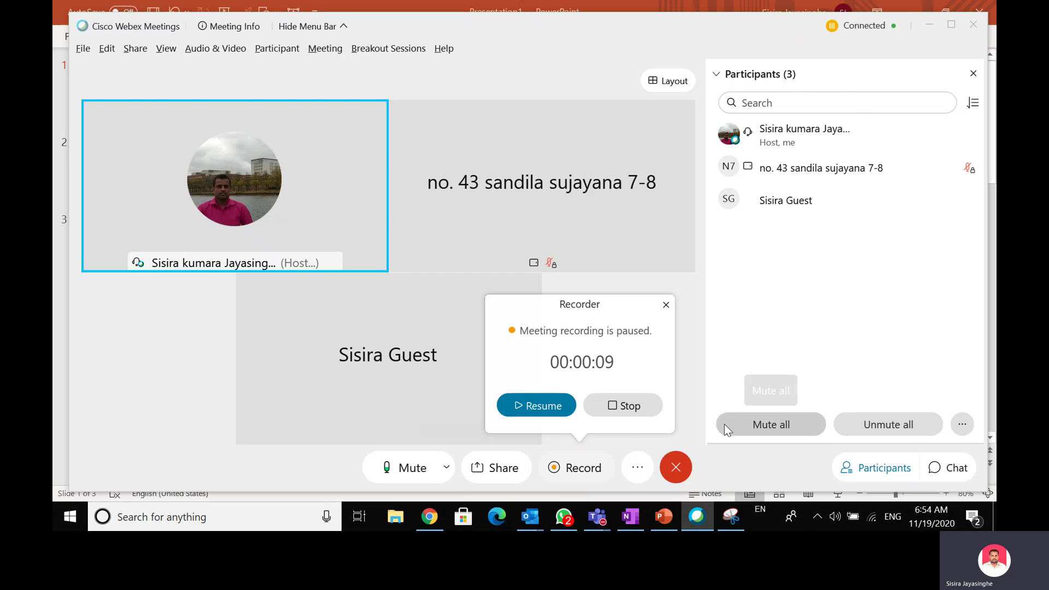
click(531, 407)
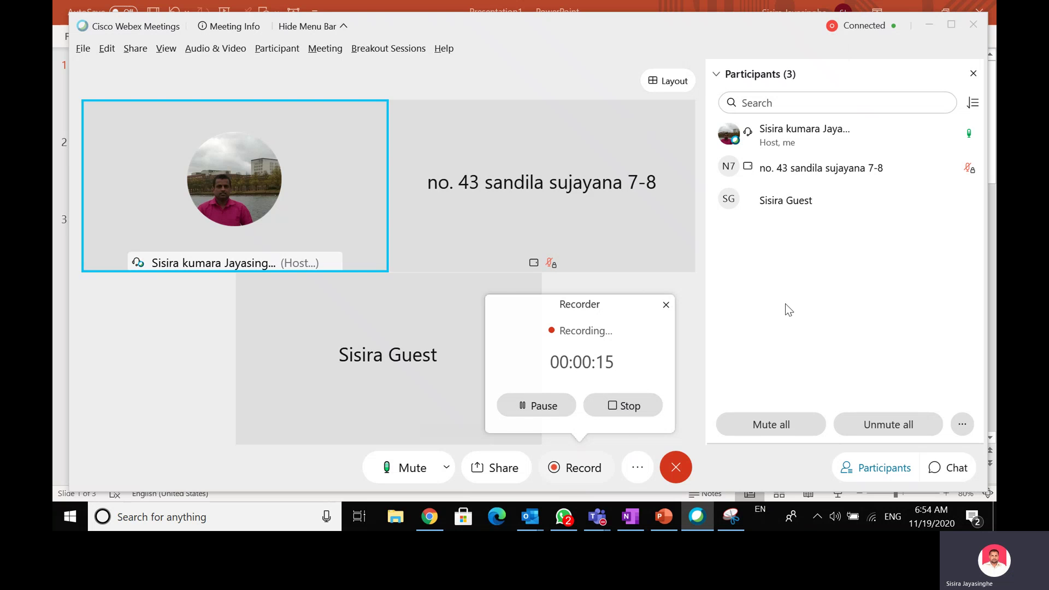
click(698, 516)
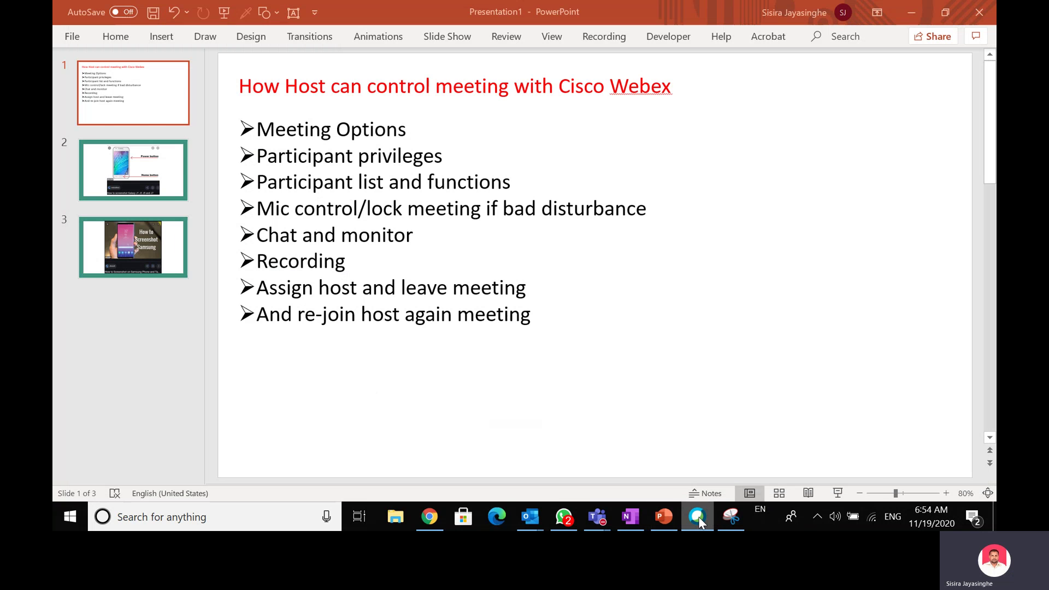
Return to the Webex meeting and make the guest the presenter
click(699, 517)
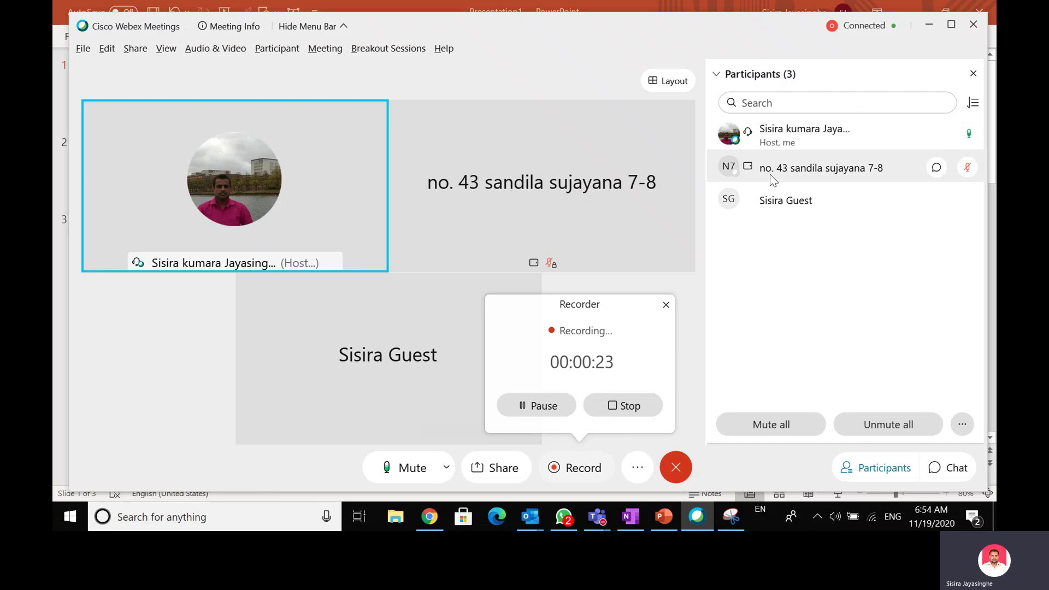
right_click(765, 206)
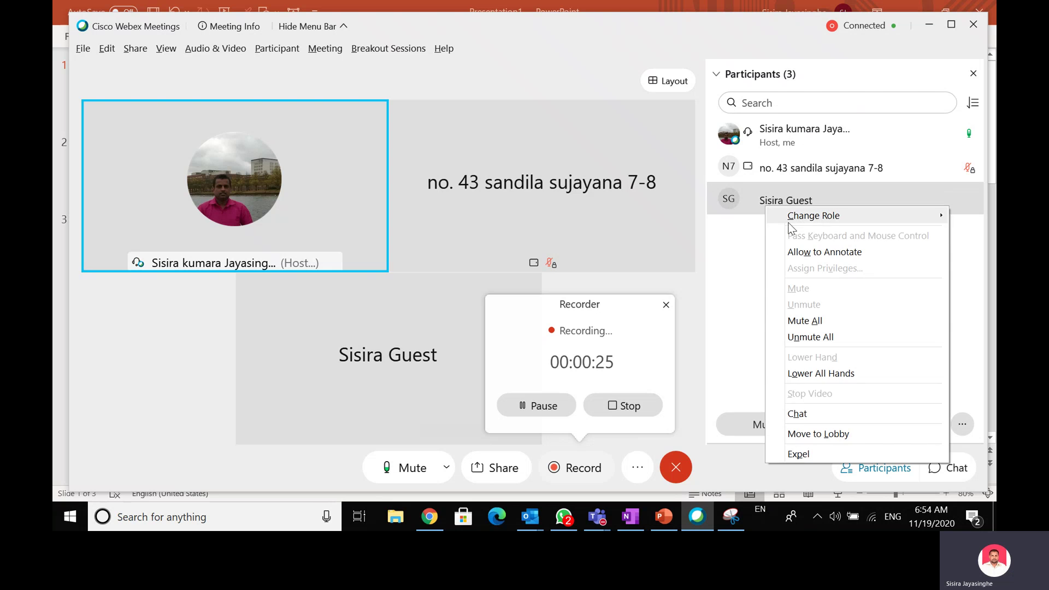
mouse_move(811, 218)
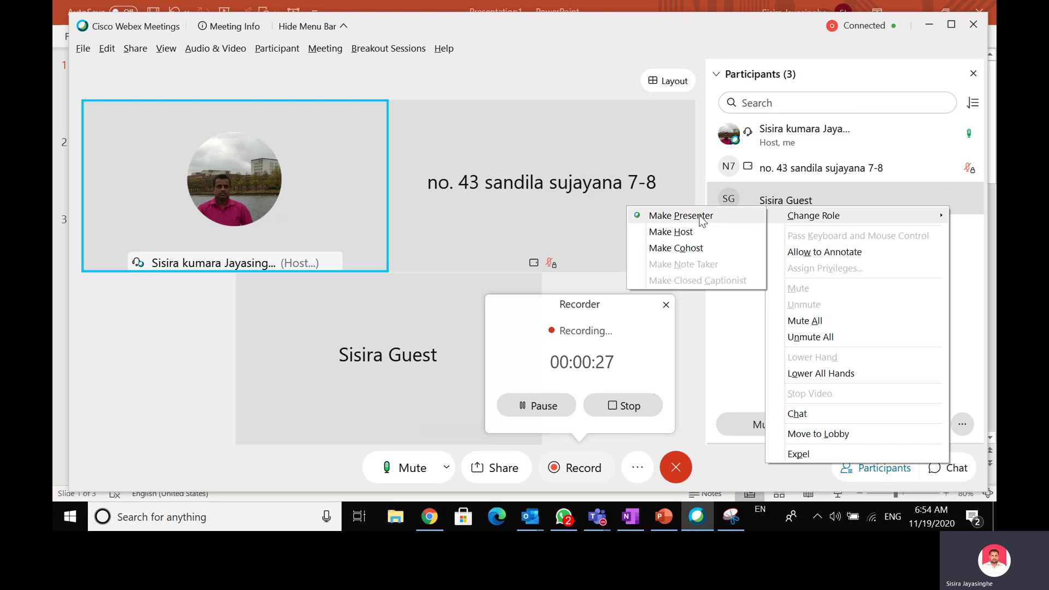
click(700, 215)
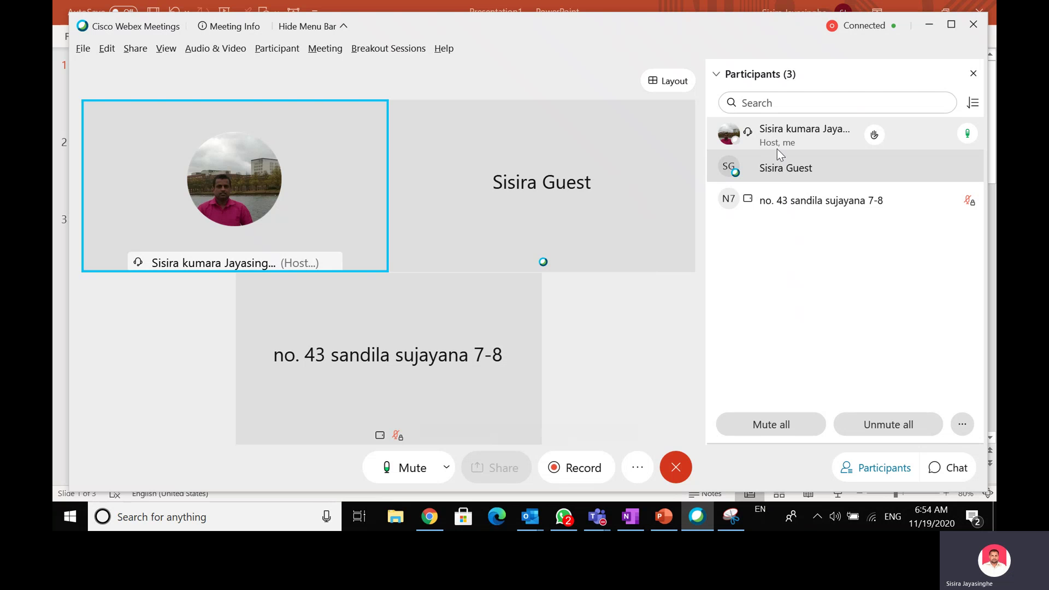
Assign the host role to the guest and view the options for leaving or ending the meeting without choosing one
right_click(777, 178)
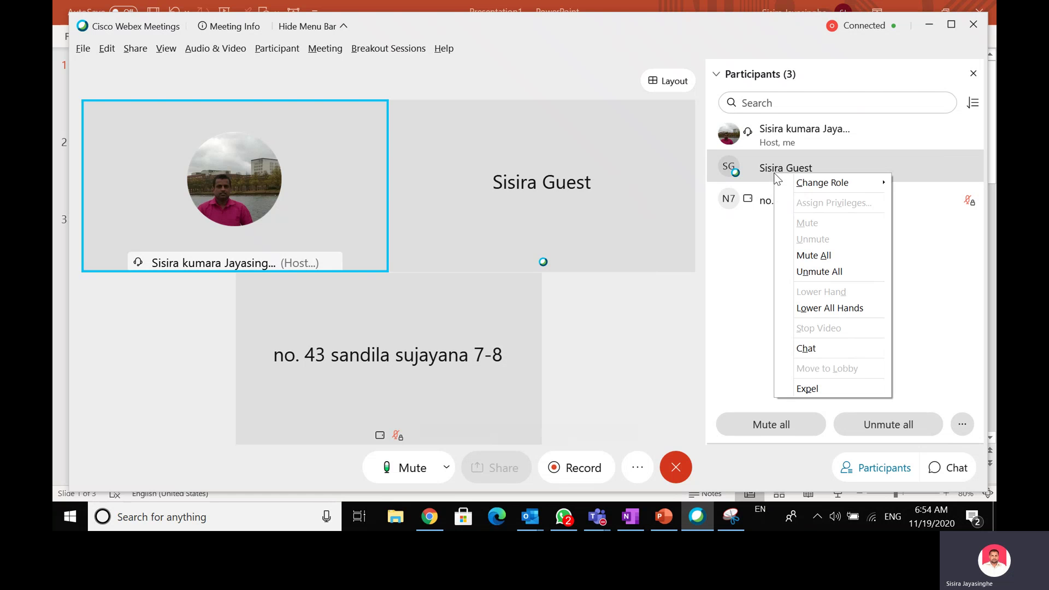
mouse_move(809, 186)
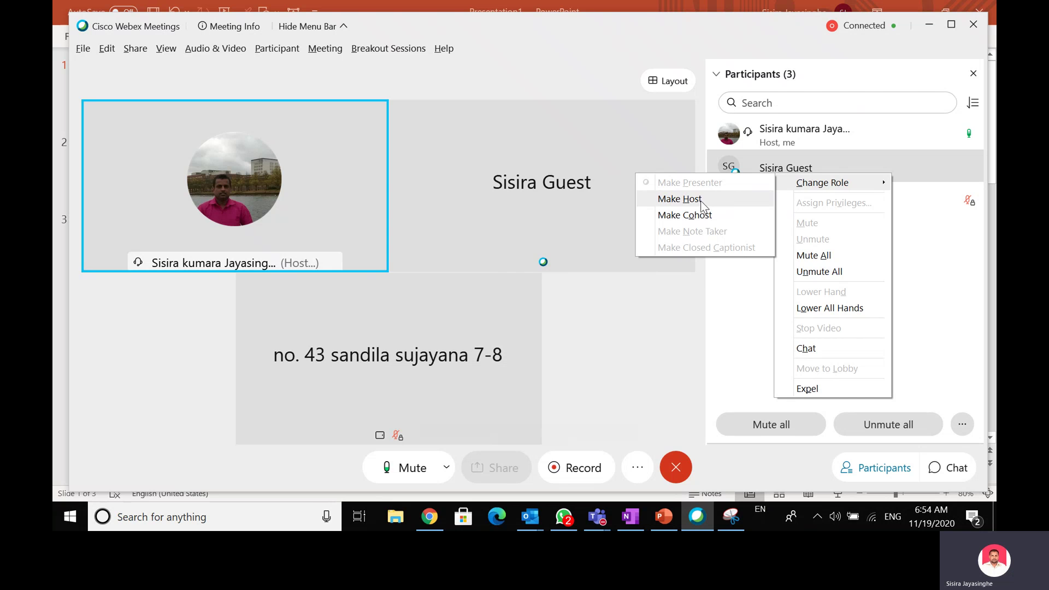
click(678, 200)
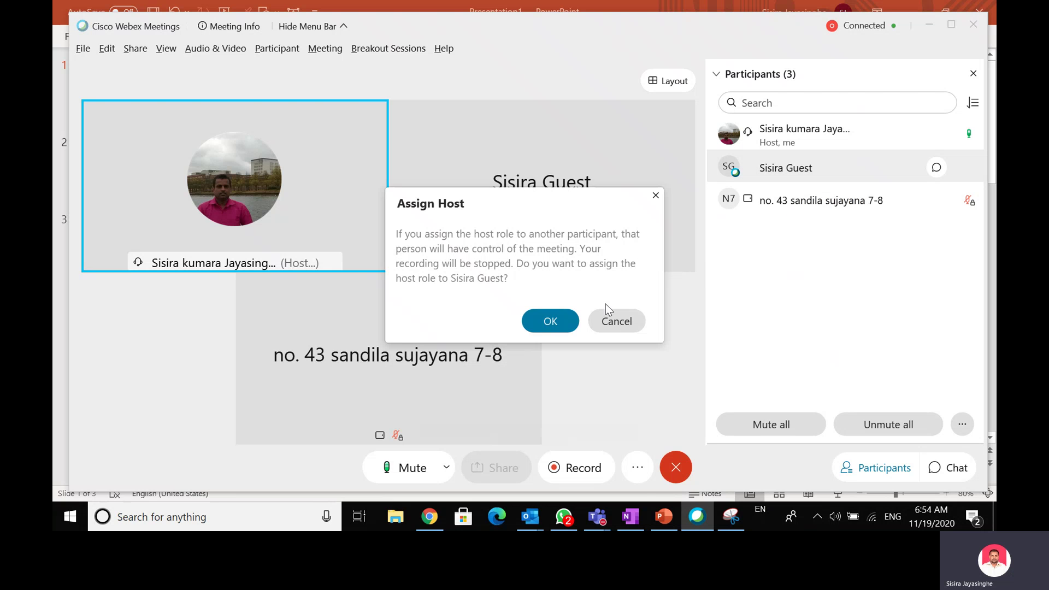
click(550, 320)
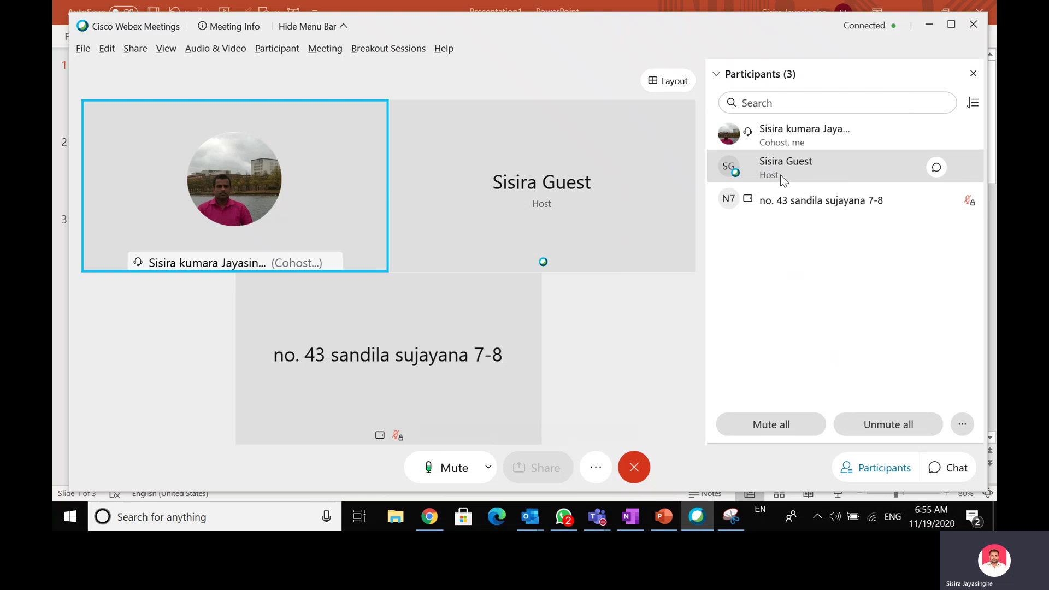
click(633, 467)
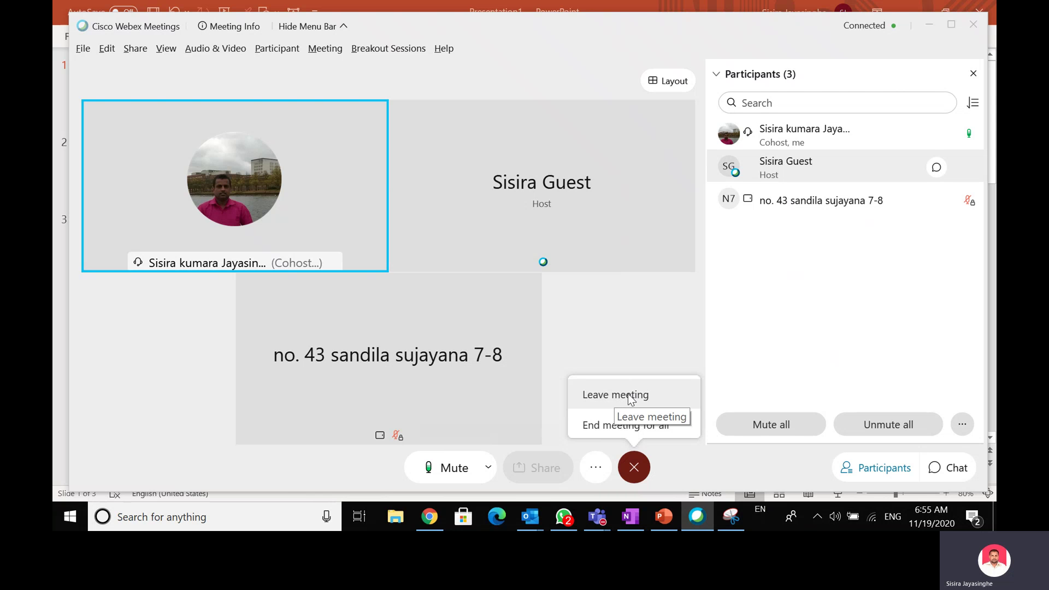
click(768, 297)
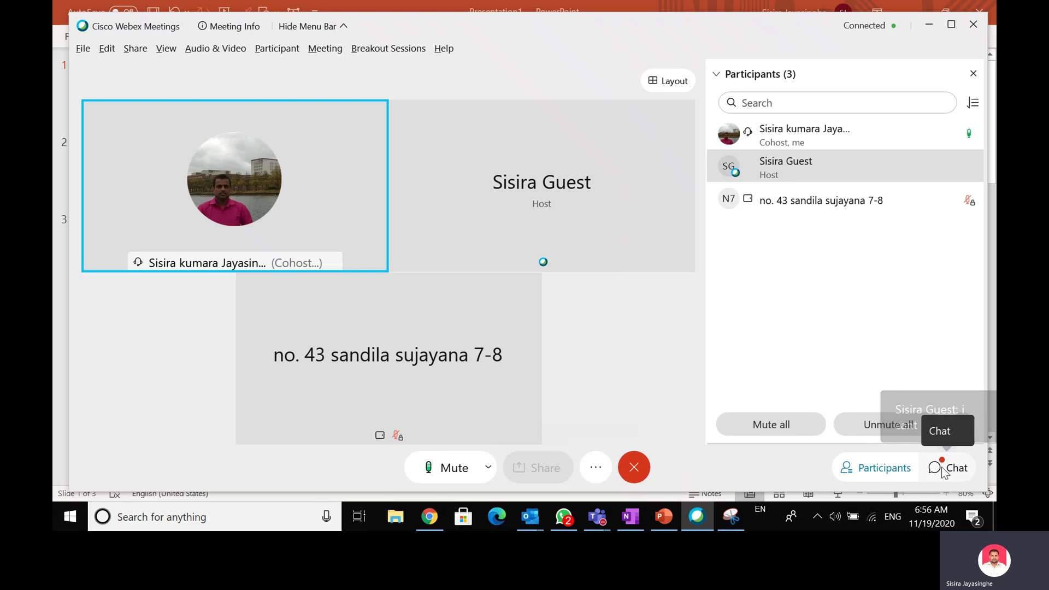
Open the meeting chat and privately send the guest the message "its your problem, check your mic.."
click(944, 473)
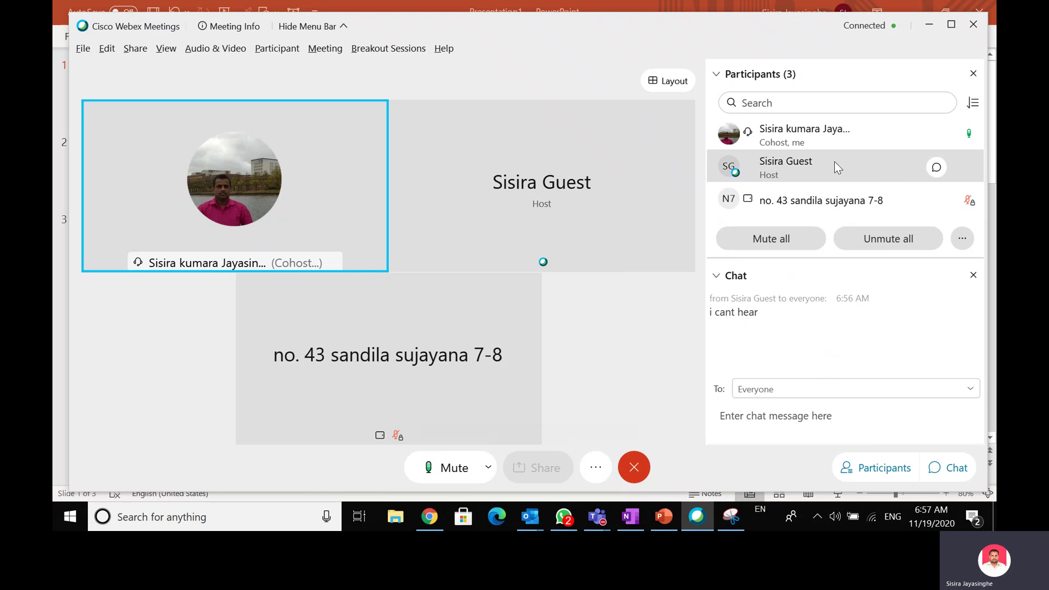
click(936, 169)
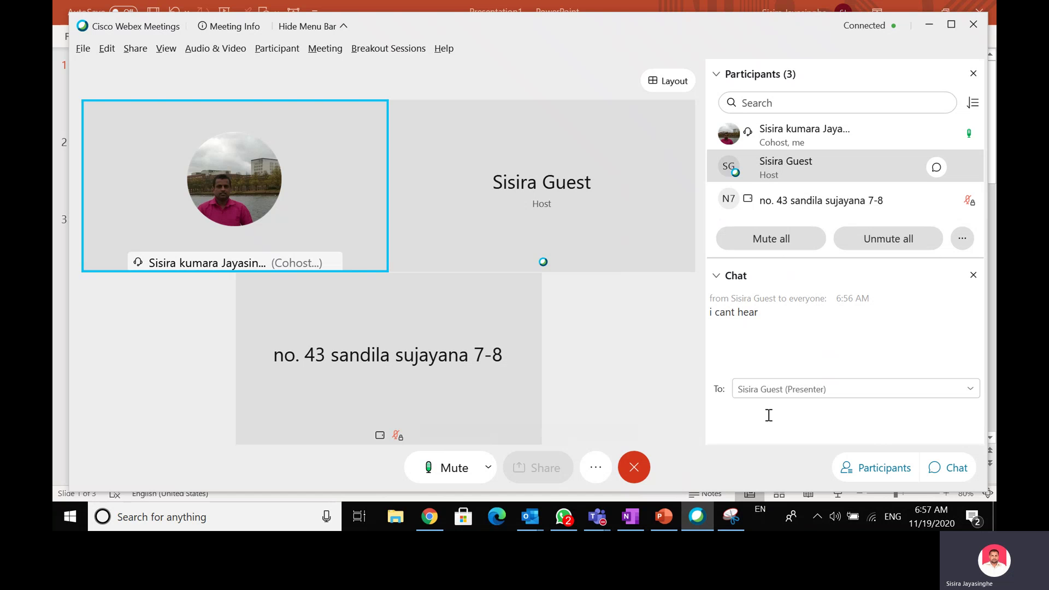
text(it)
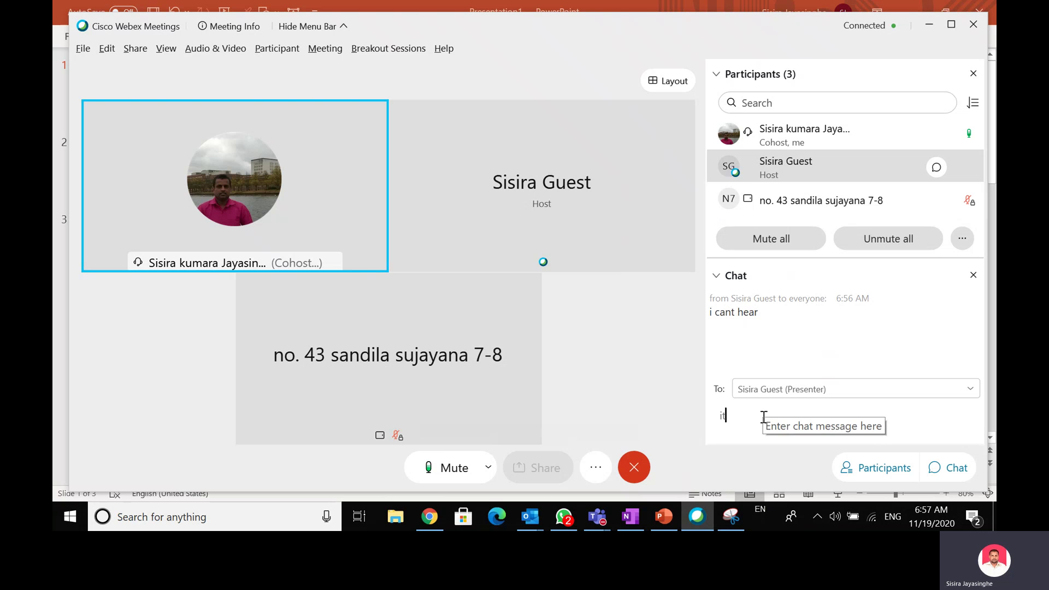
text(s o)
key(BackSpace)
text(your)
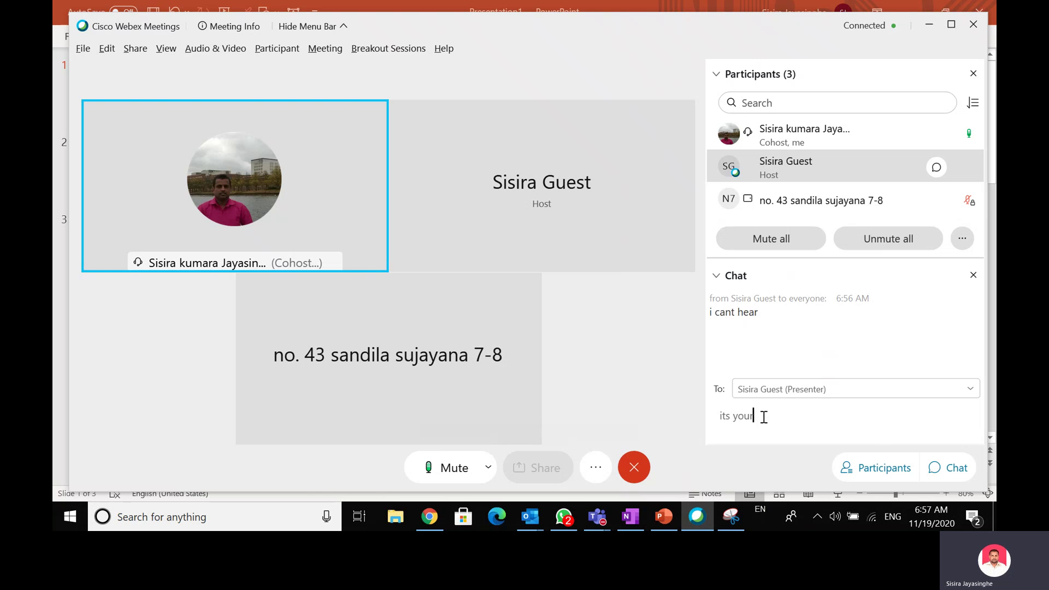
text( problem, check your mic)
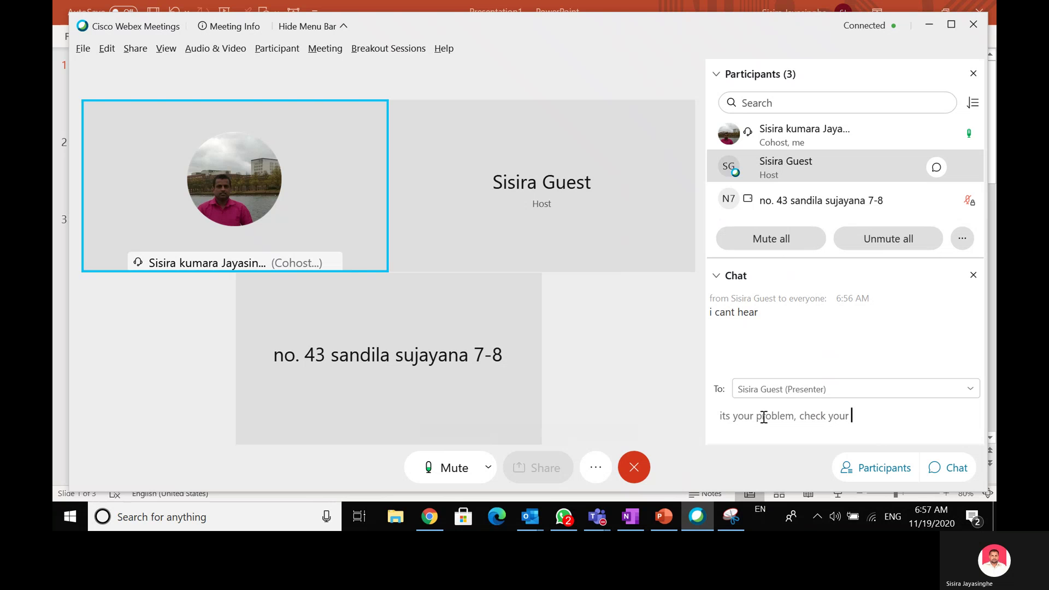
text(.)
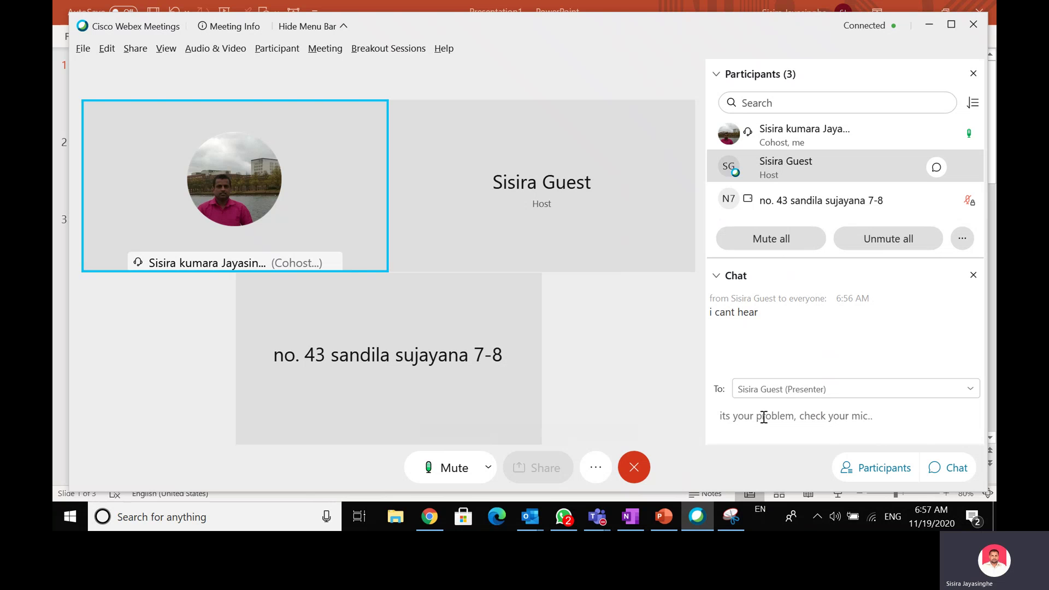
text(.)
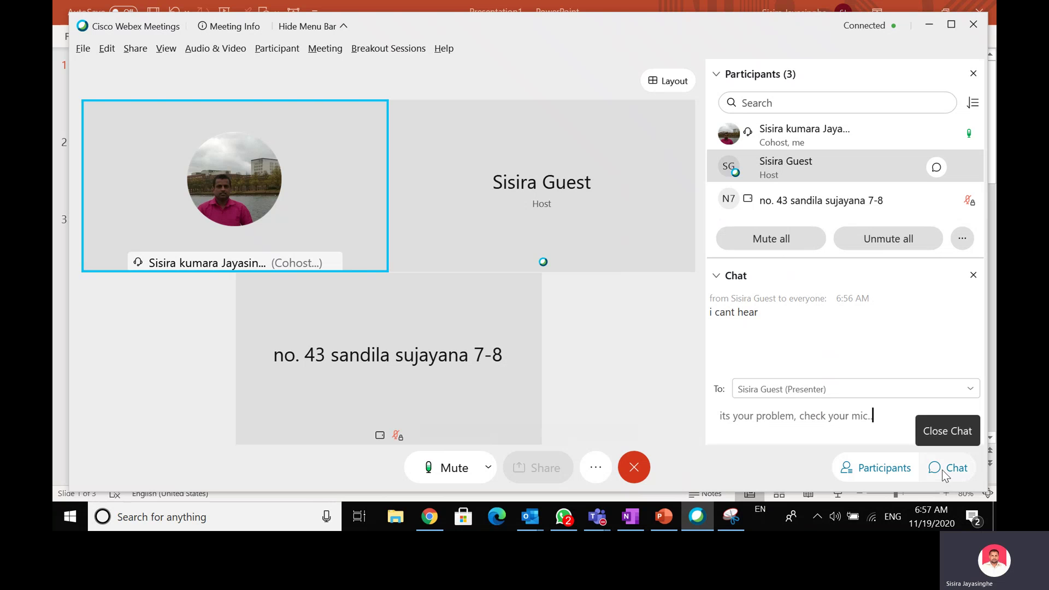
key(Return)
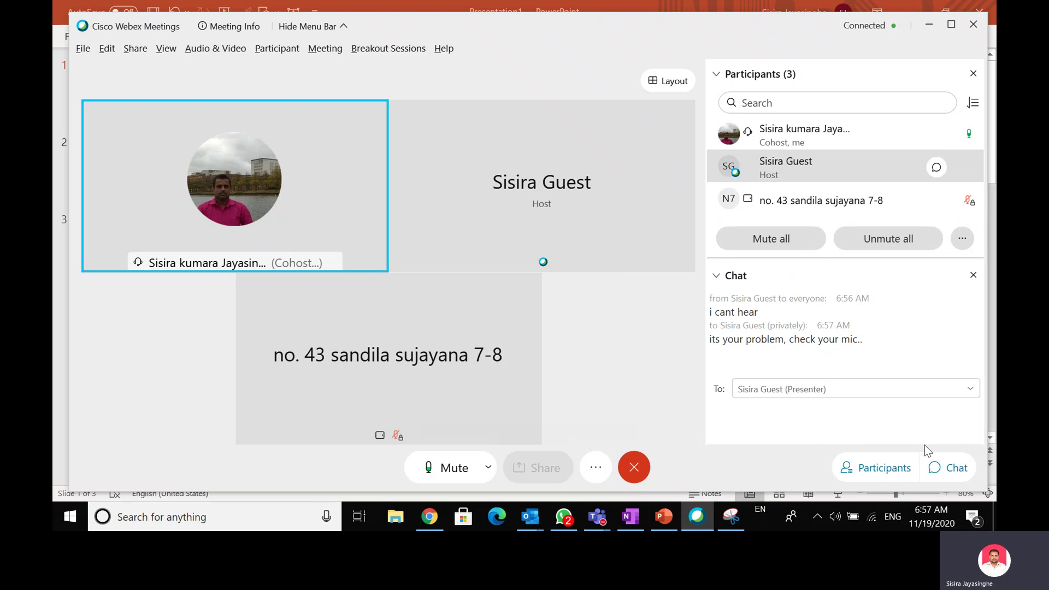